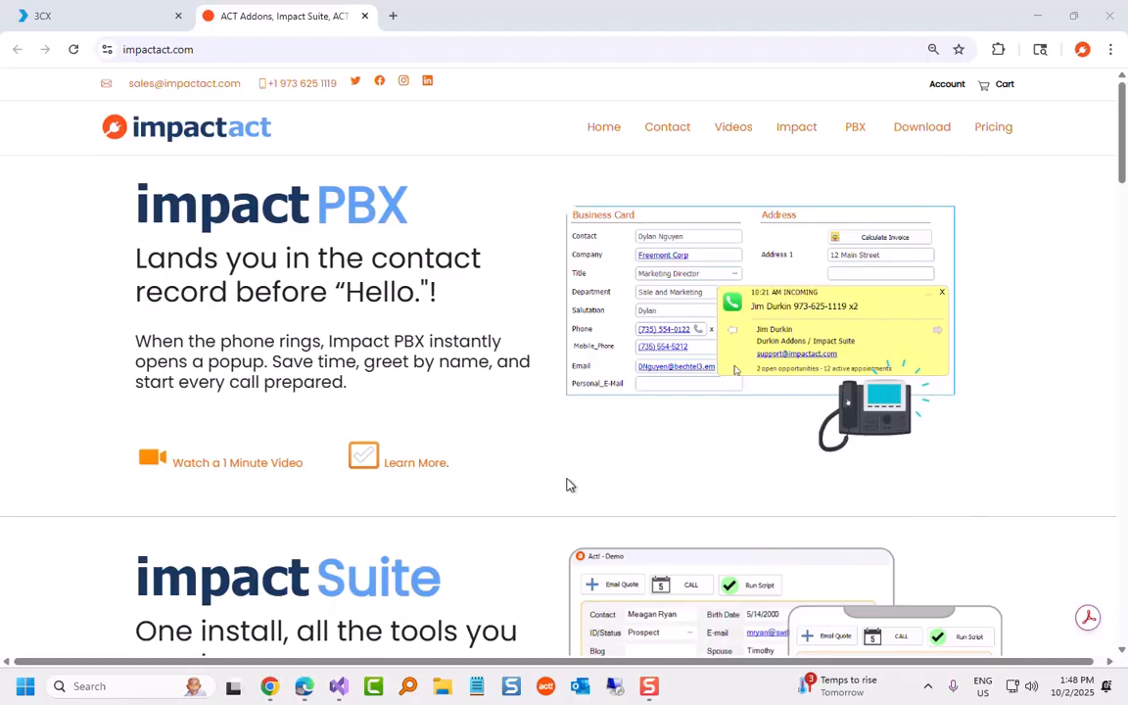
Download the Impact PBX installer from the impactact.com download page and launch ImpactPBXV12_setup.exe
left_click(930, 133)
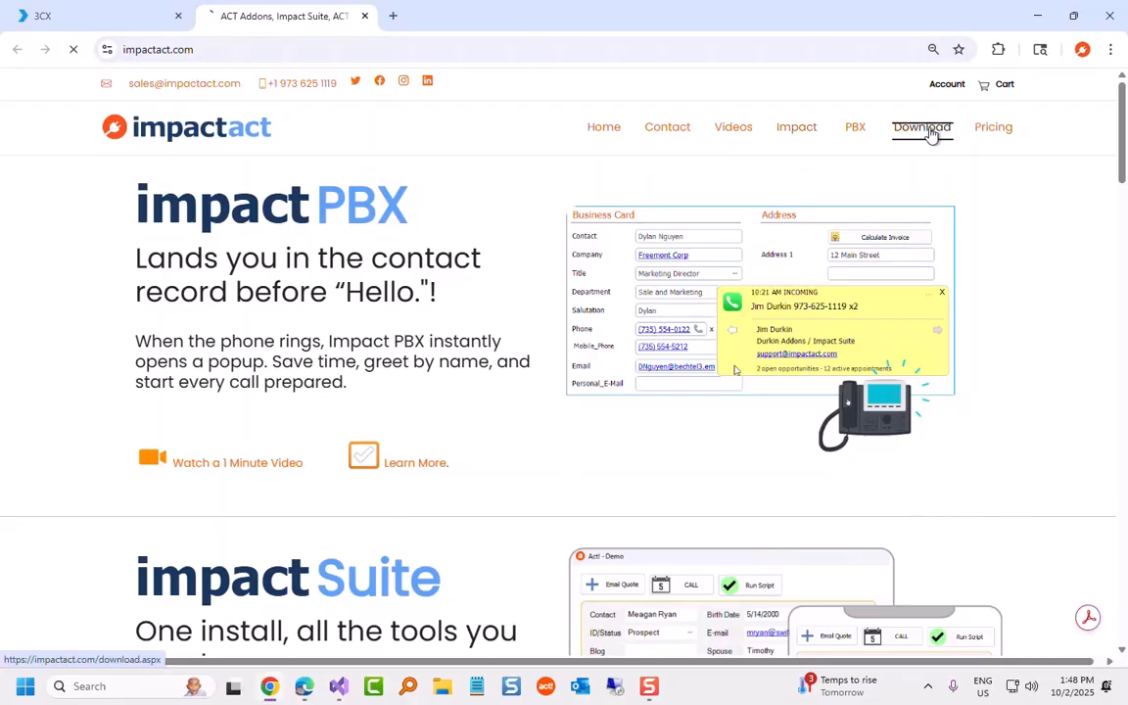
left_click(803, 335)
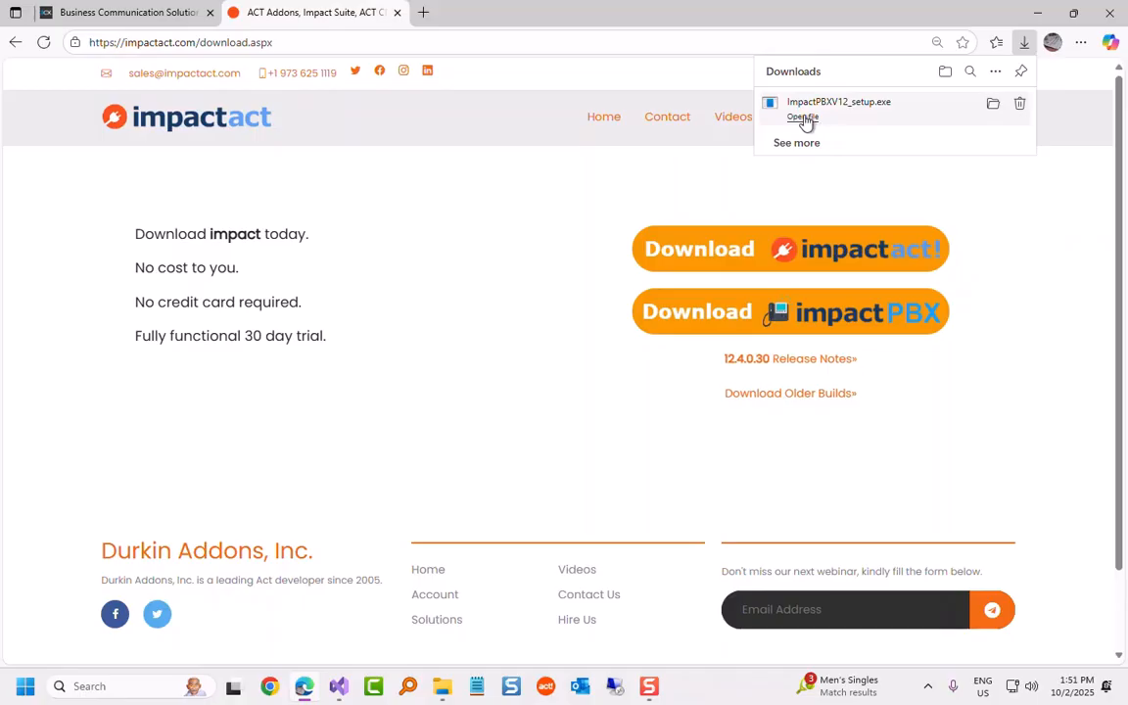
left_click(802, 118)
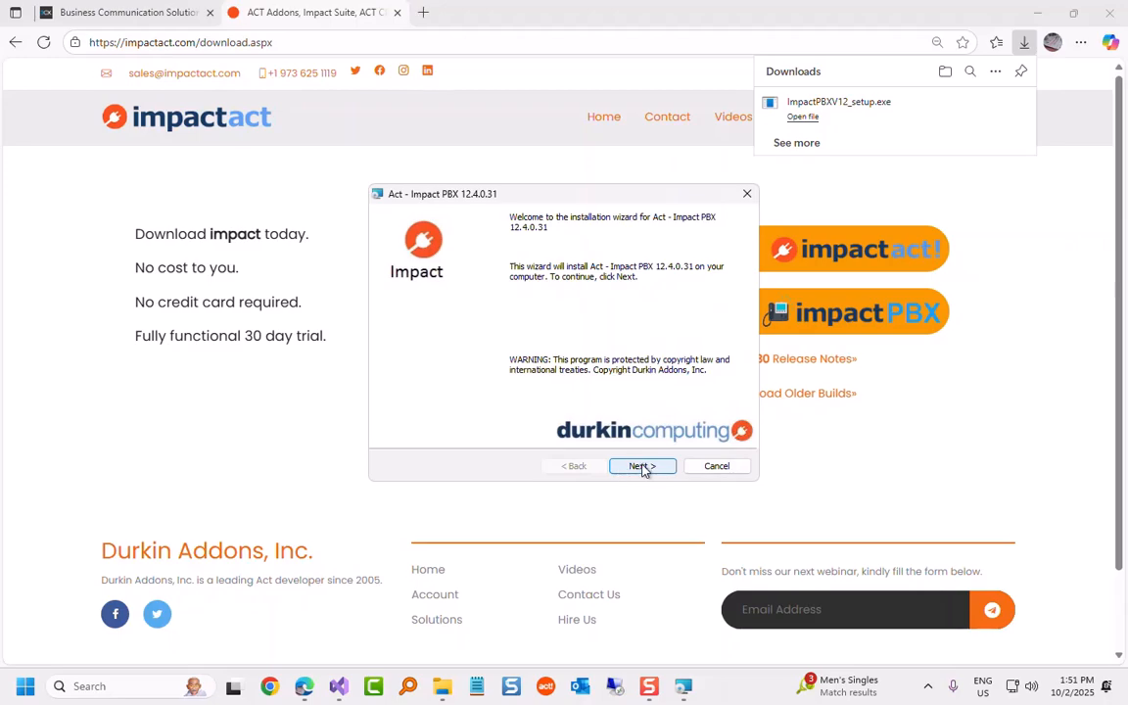
Install Act - Impact PBX 12.4.0.31, accepting the license agreement, and finish the wizard
left_click(643, 466)
left_click(483, 409)
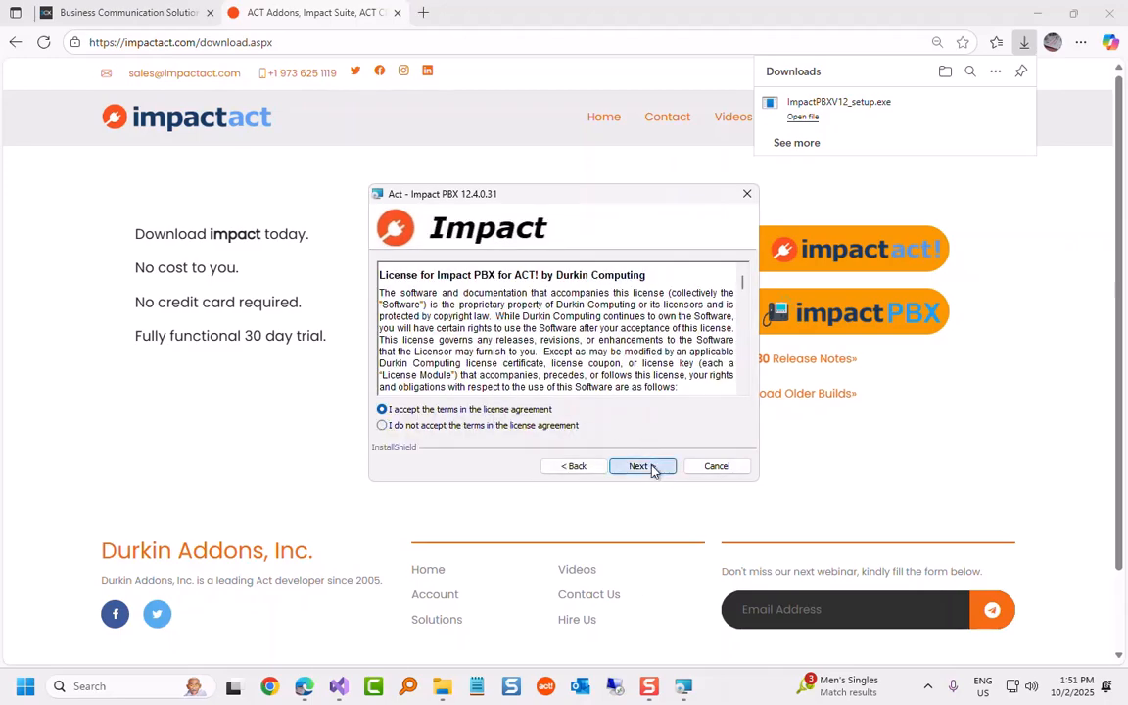
left_click(648, 466)
left_click(651, 466)
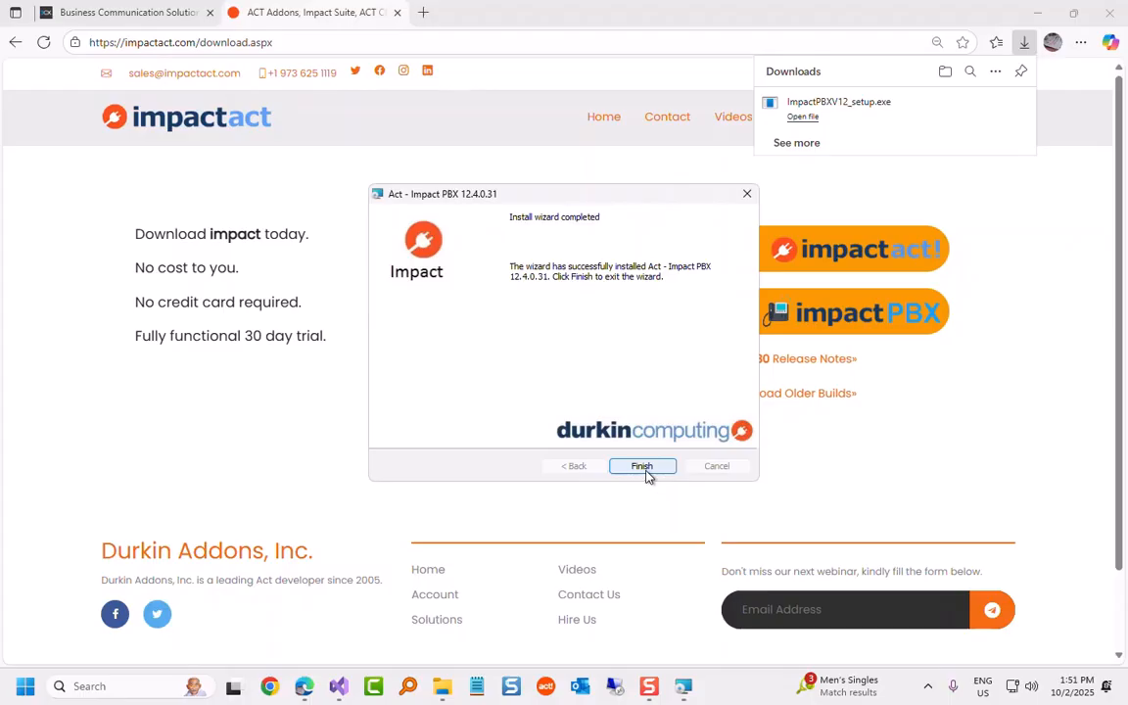
left_click(645, 473)
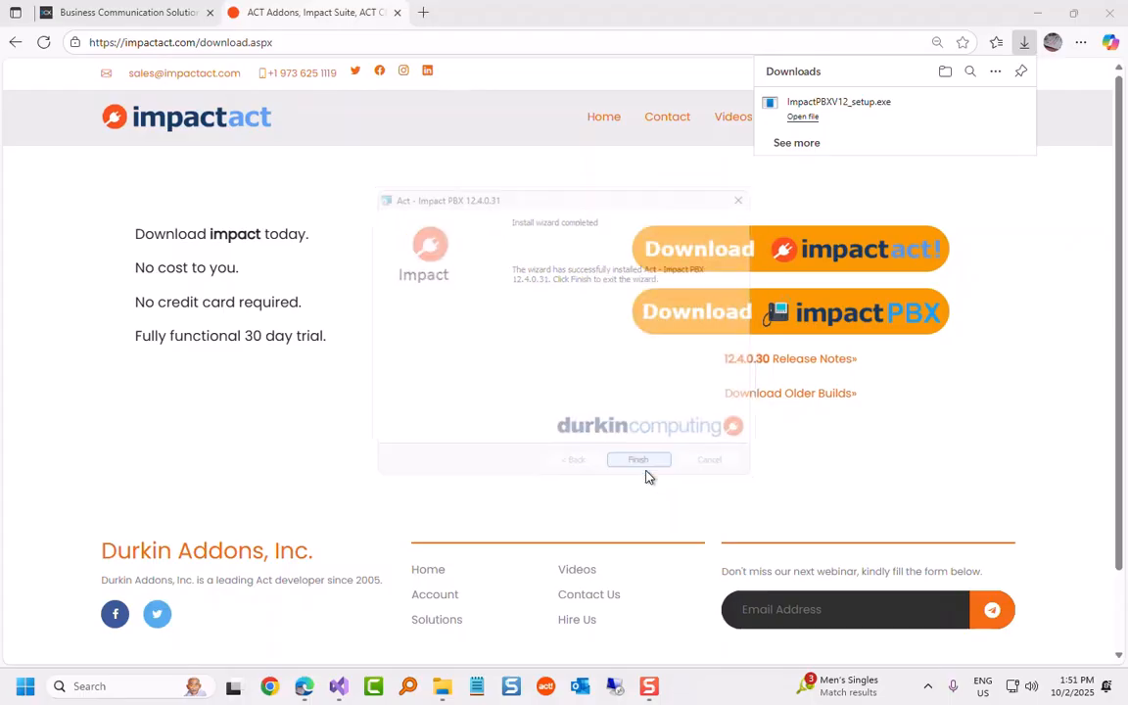
Switch to Act! and continue evaluating Phone PBX in trial mode
left_click(550, 695)
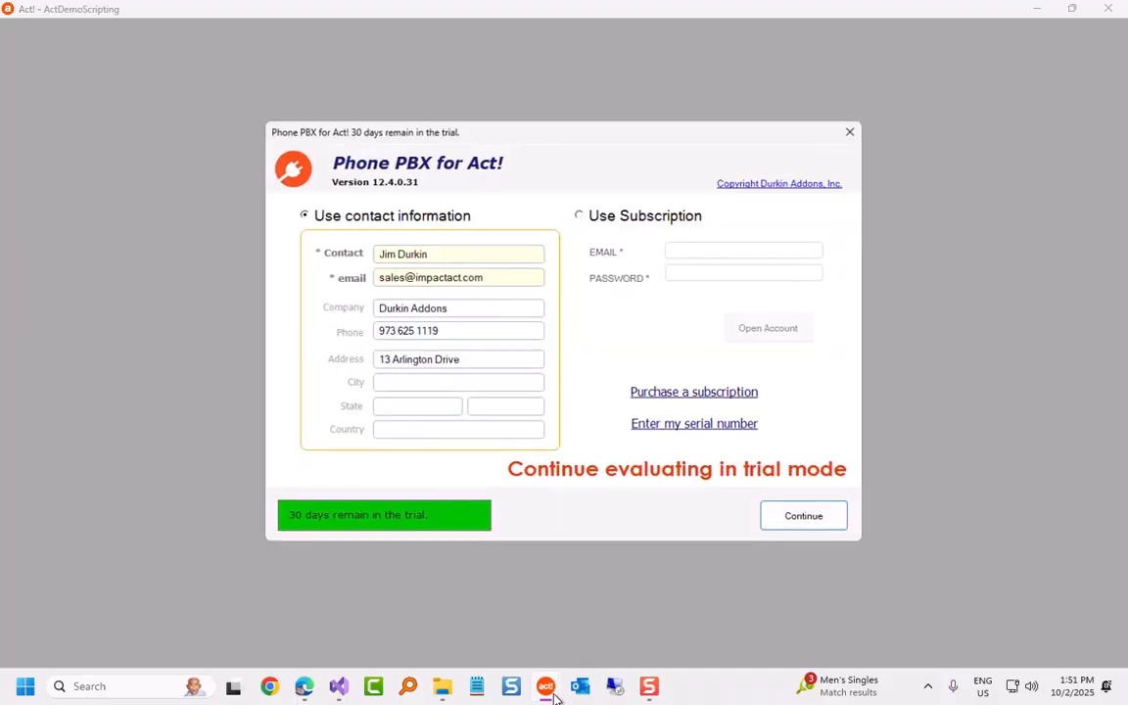
left_click(807, 520)
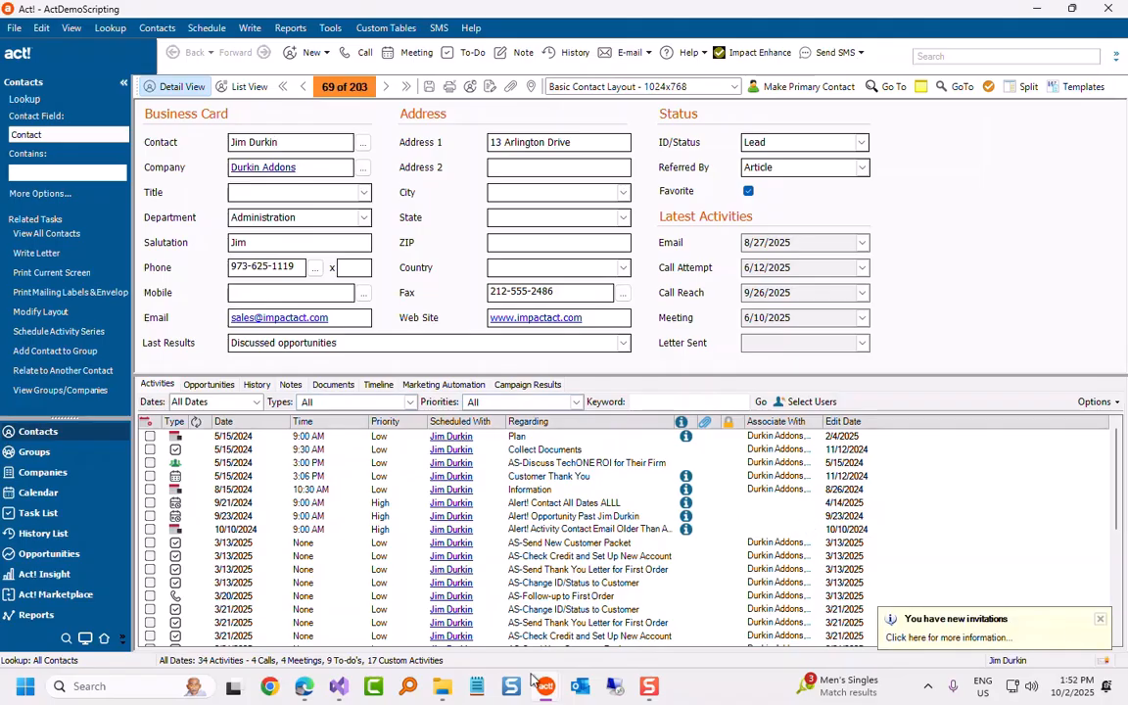
Bring the Phone PBX for Act! Settings window over the lower part of the contact record and show its PBX settings
mouse_move(546, 693)
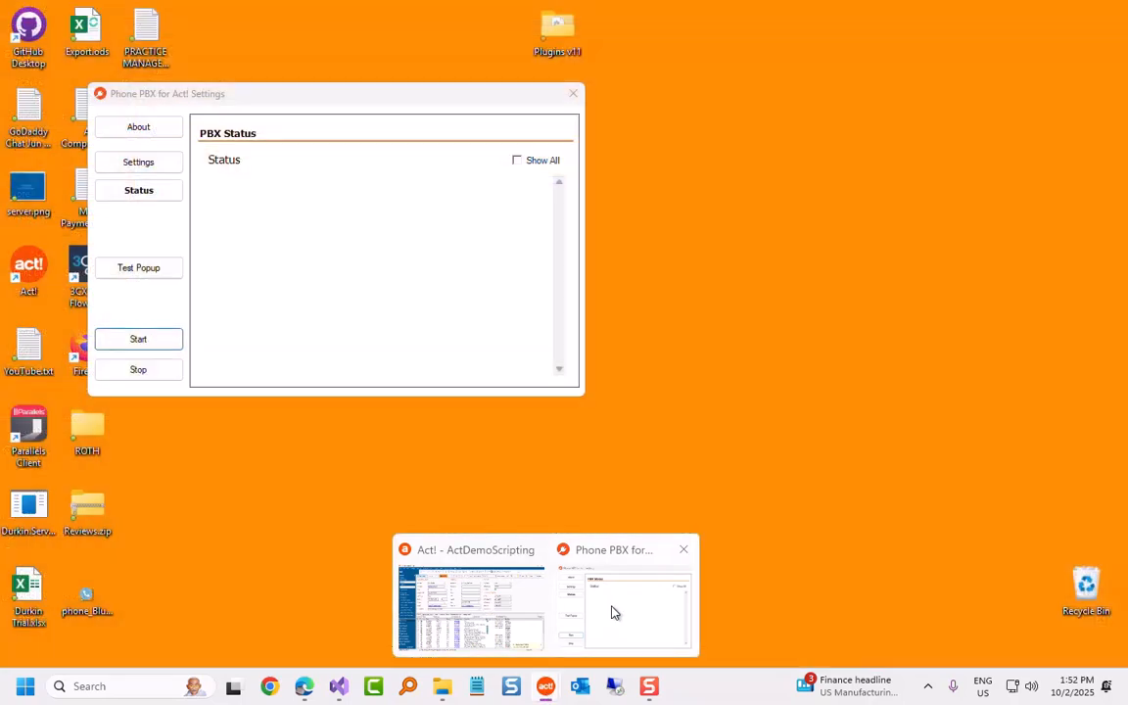
left_click(614, 611)
left_click_drag(277, 96, 772, 330)
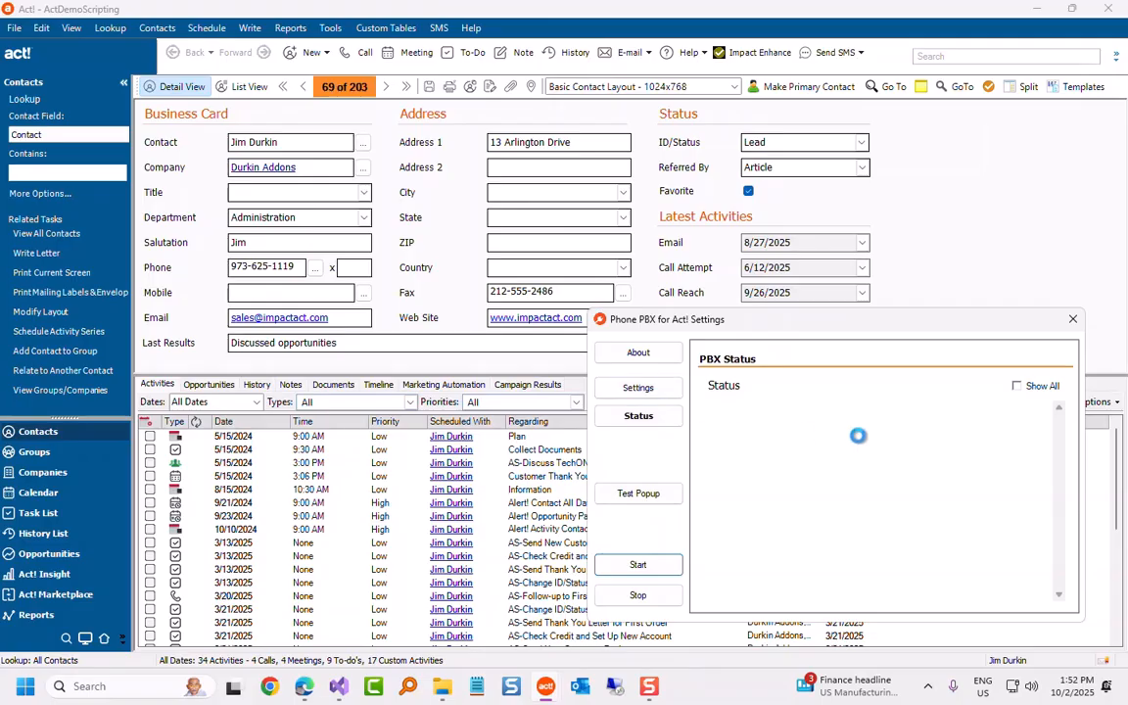
left_click(660, 387)
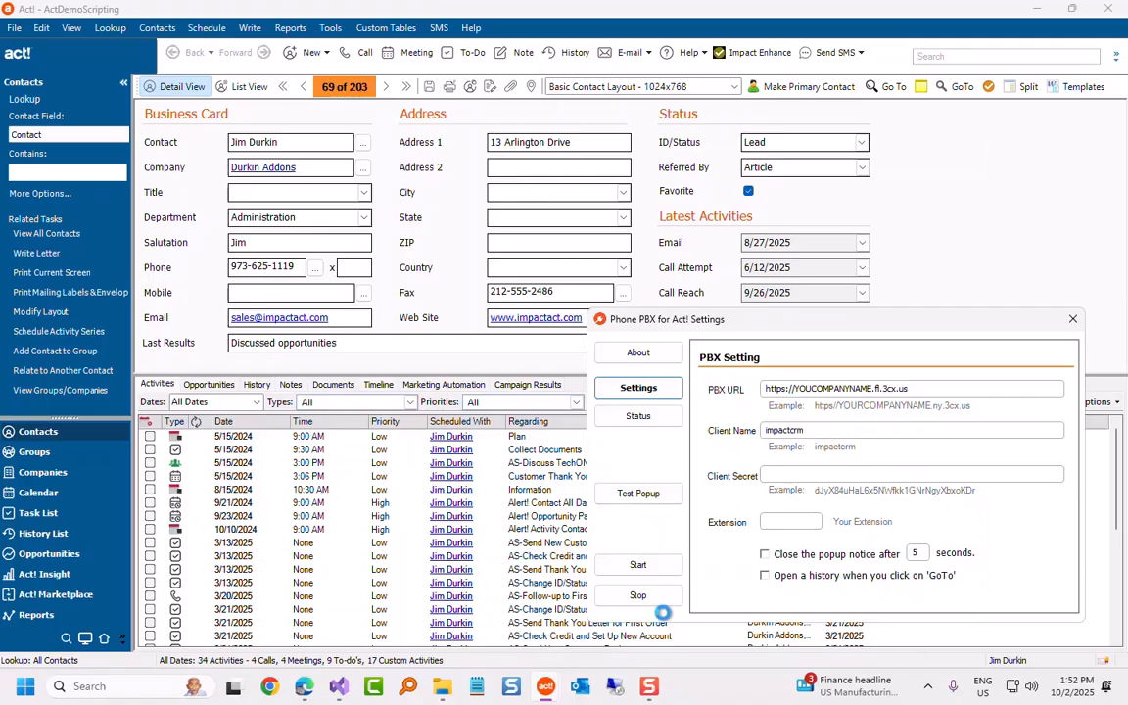
Switch to the 3CX web client in the browser, log in with the saved credentials, and open the admin console's API integrations page
left_click(304, 685)
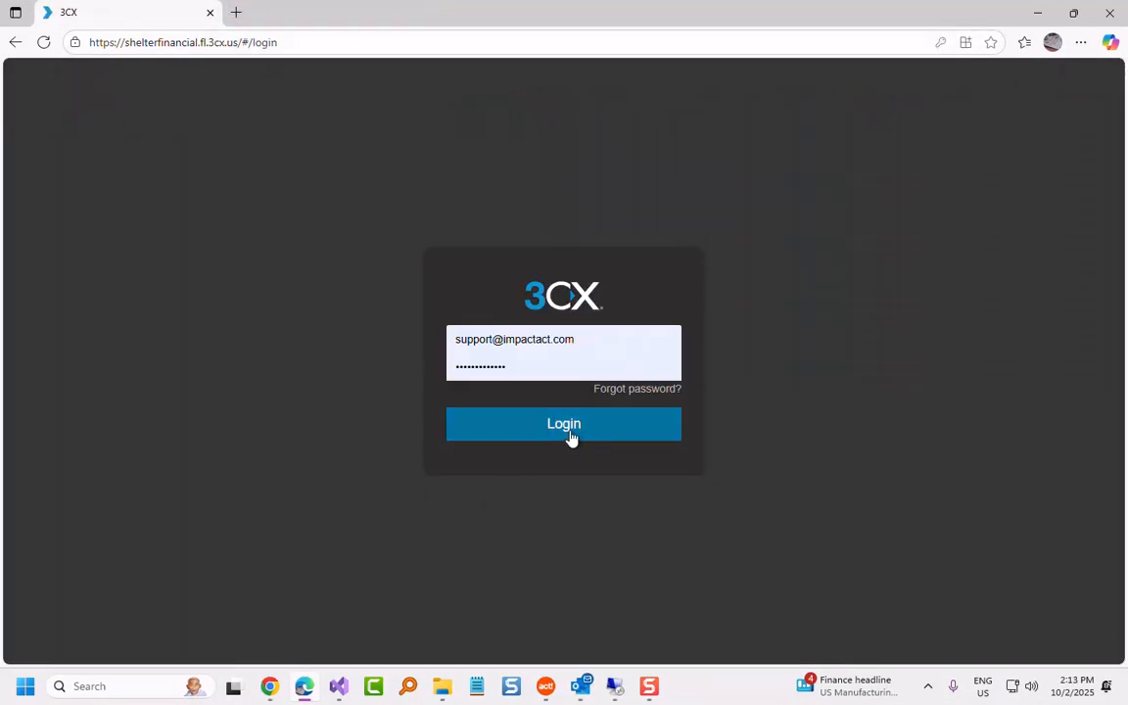
left_click(571, 430)
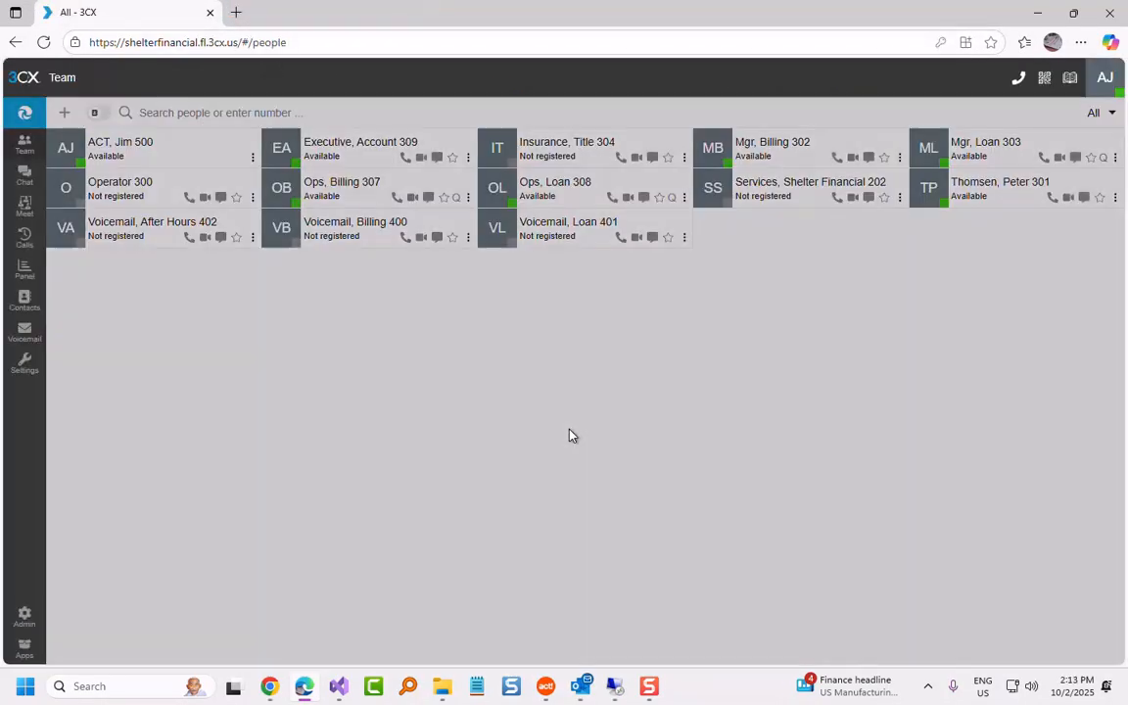
left_click(26, 613)
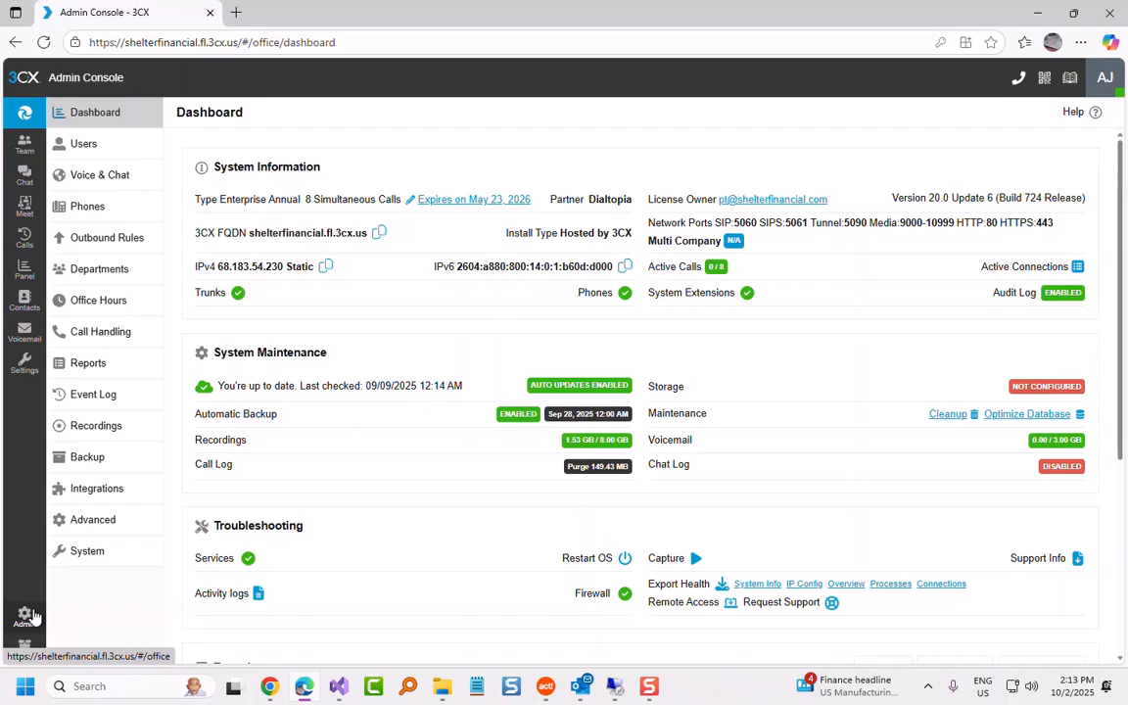
left_click(136, 499)
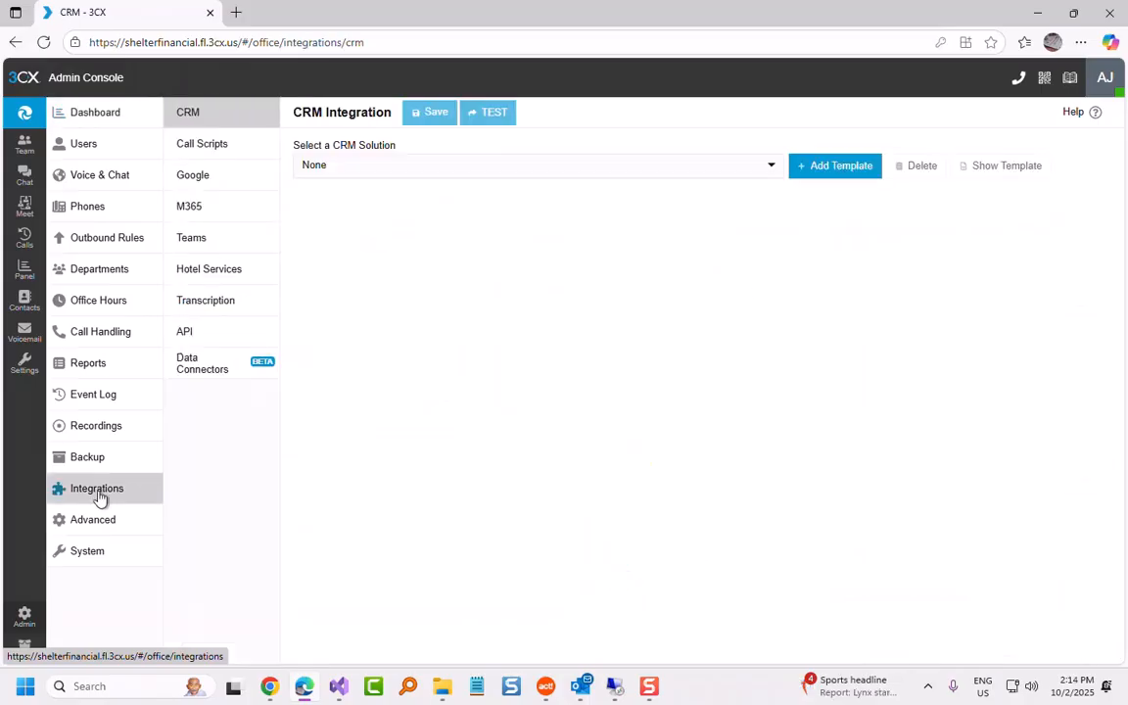
left_click(231, 338)
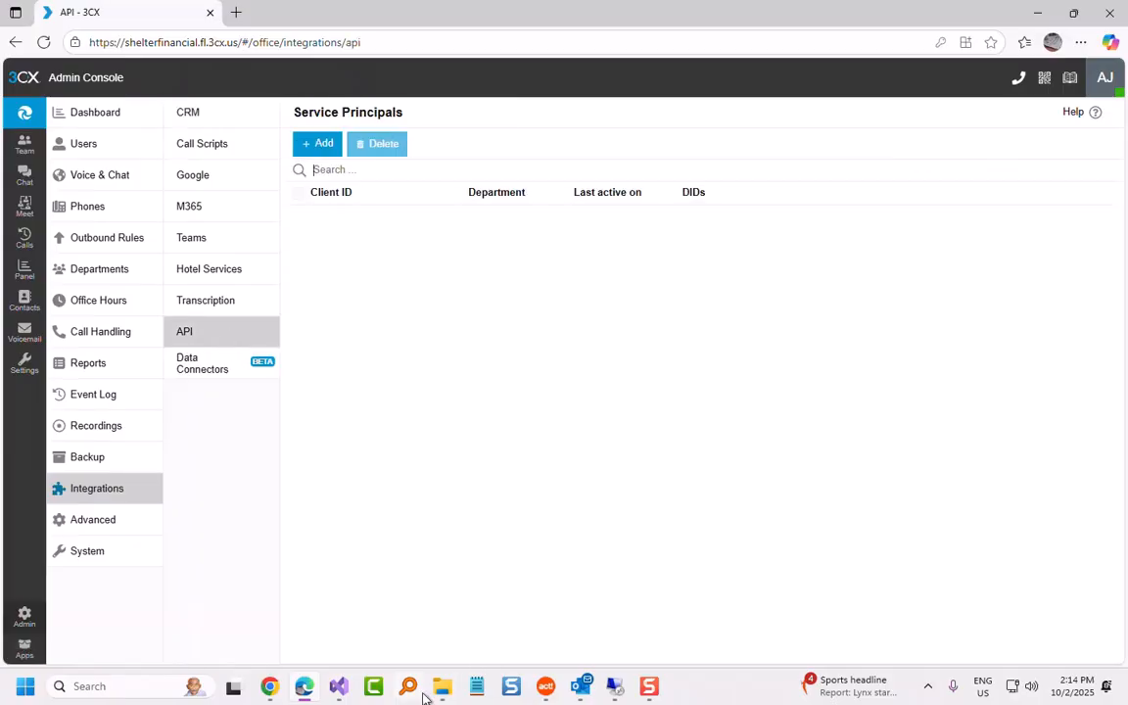
Add a 3CX service principal with the Client ID impactcrm, copied from the Client Name in the Phone PBX settings
mouse_move(545, 685)
left_click(642, 629)
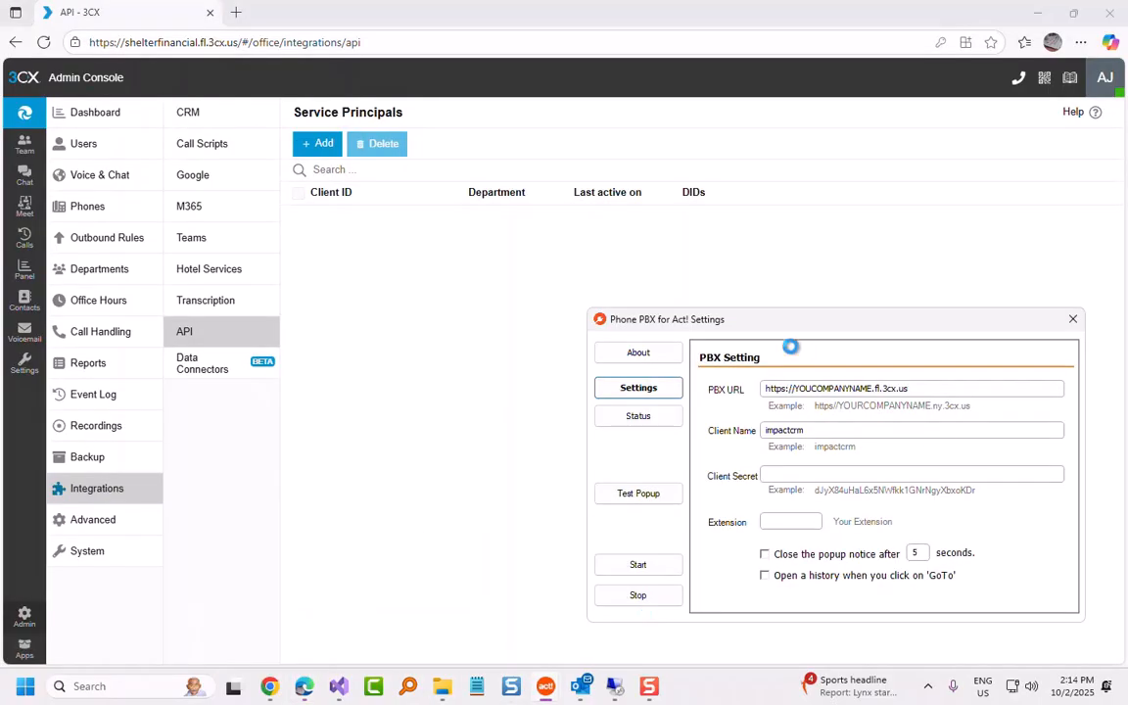
left_click_drag(775, 323, 809, 334)
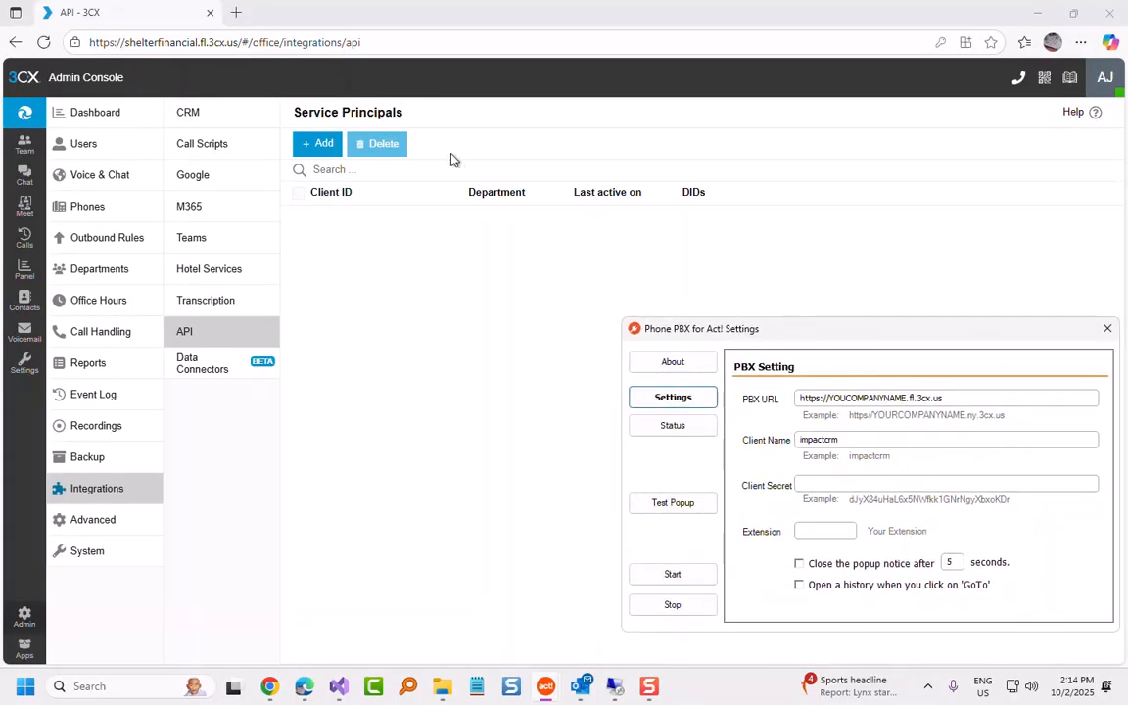
left_click(321, 147)
left_click(327, 165)
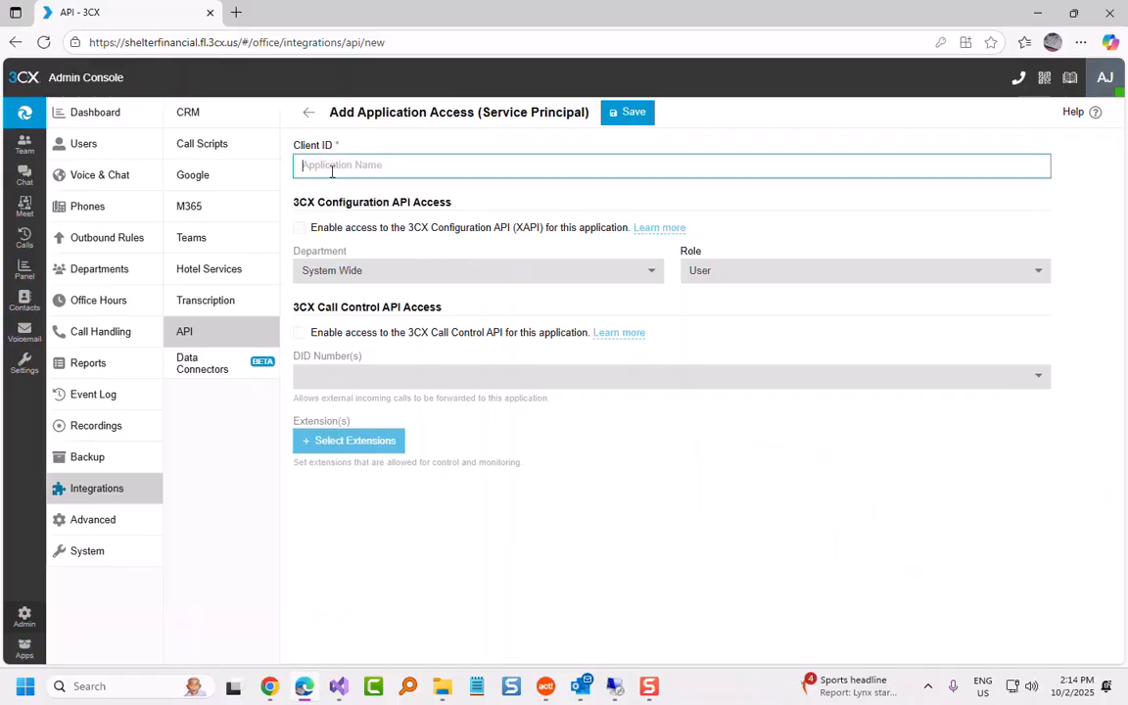
left_click(545, 686)
left_click(636, 631)
key("ctrl+c")
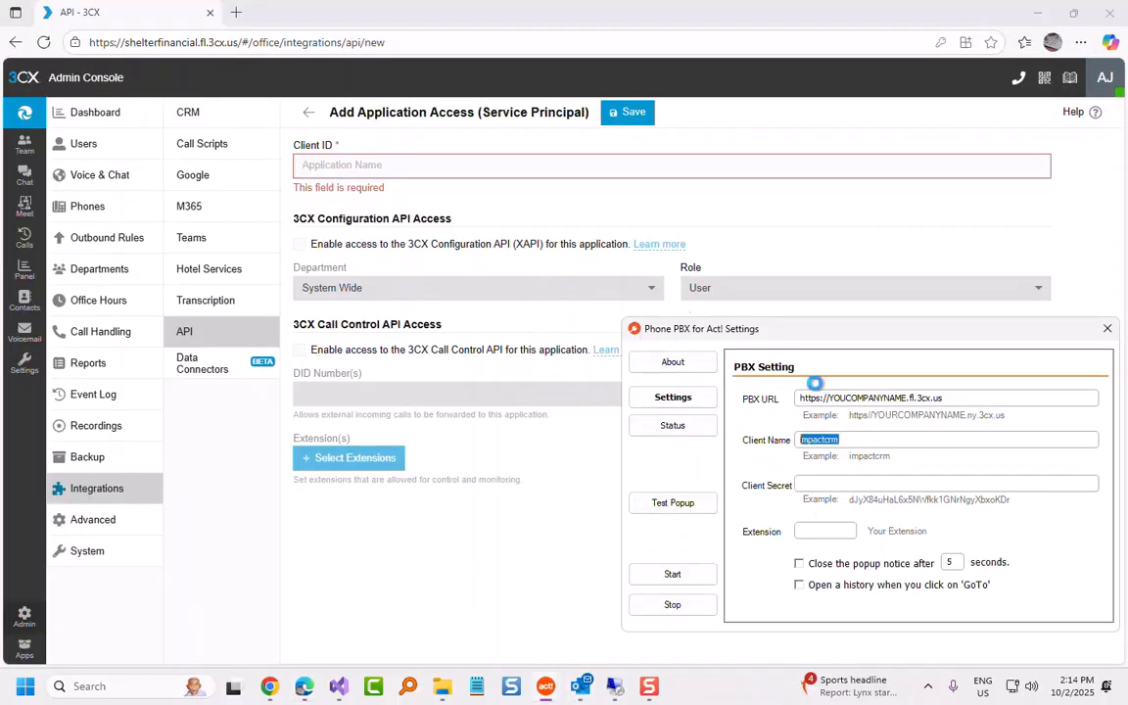
left_click(372, 168)
key("ctrl+v")
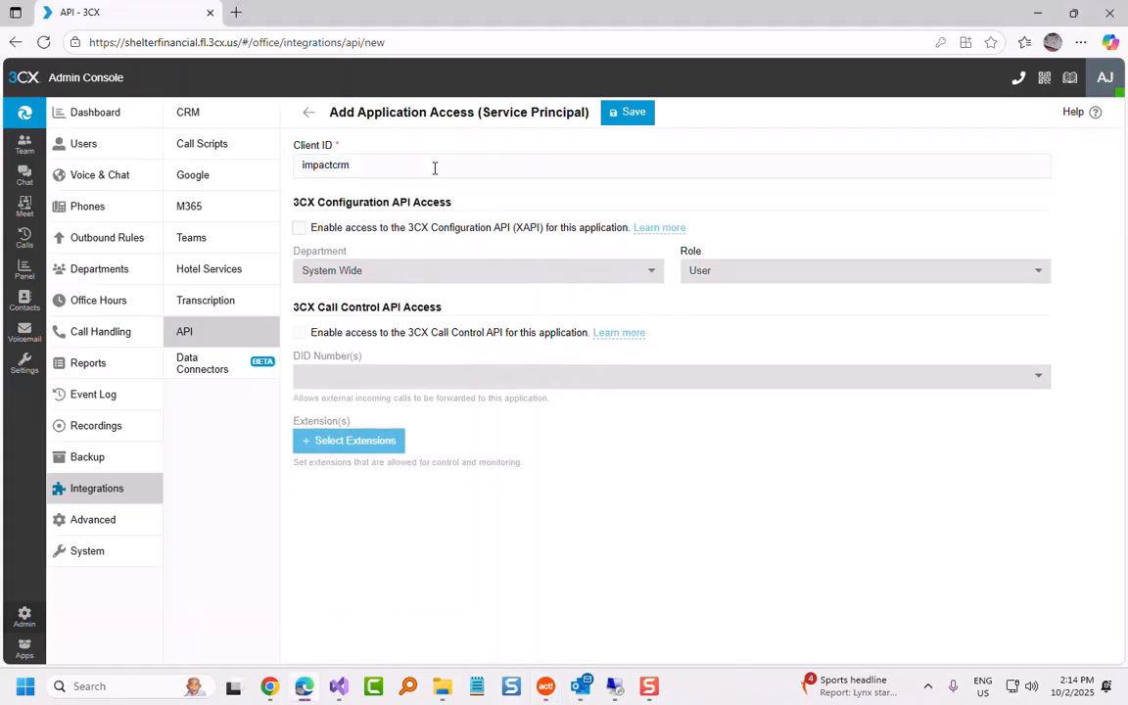
Enable Configuration API and Call Control API access for the service principal and allow it to monitor extension 500
left_click(323, 229)
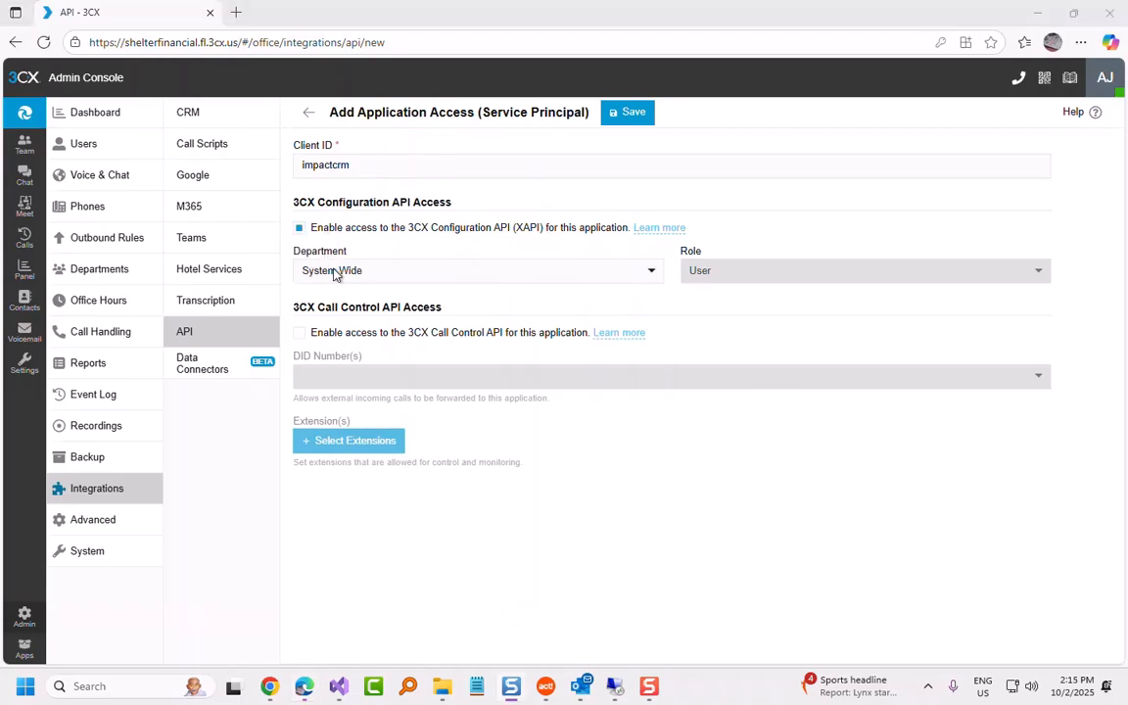
left_click(322, 342)
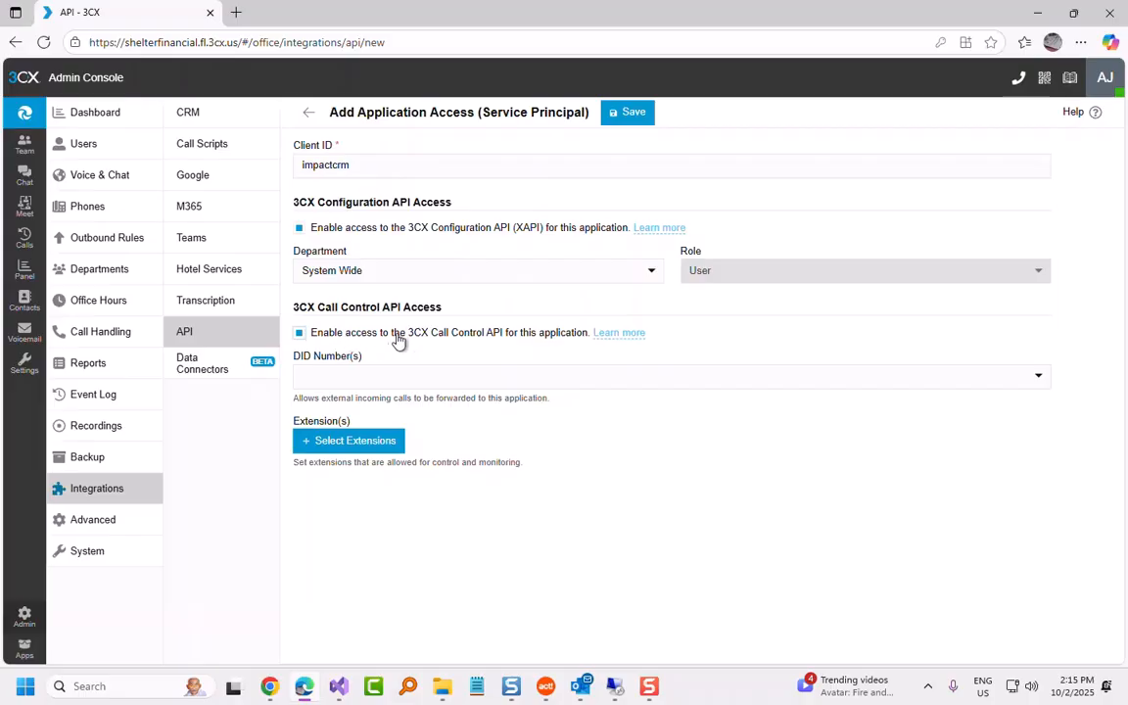
left_click(372, 447)
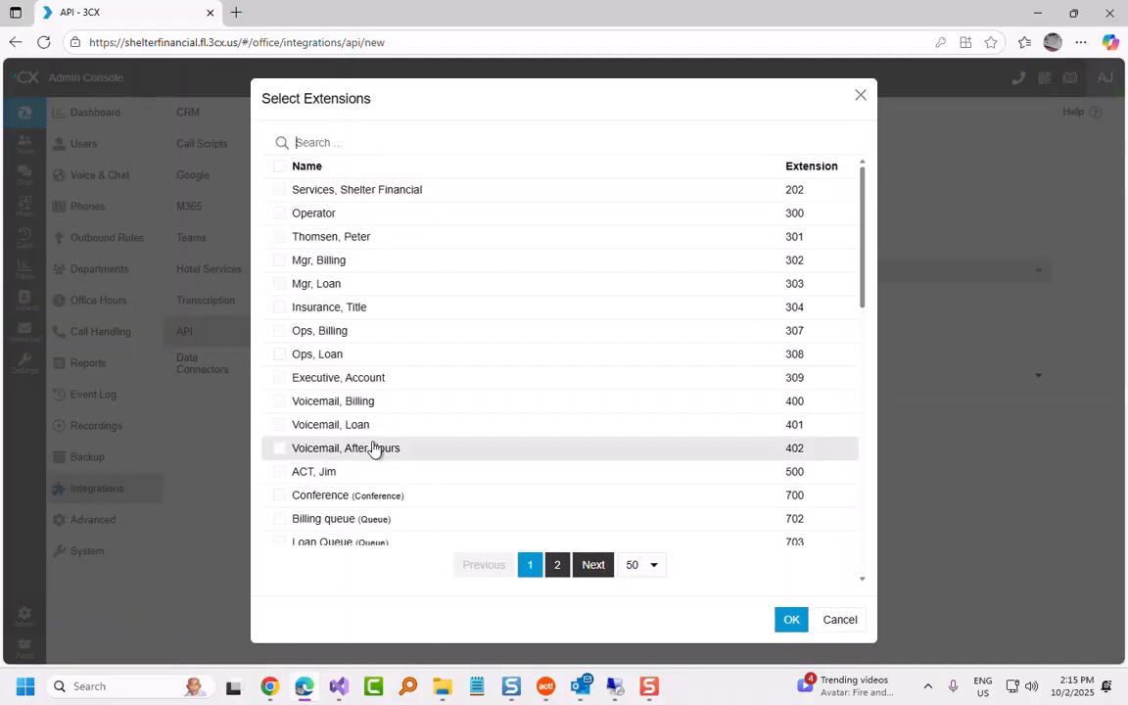
left_click(290, 473)
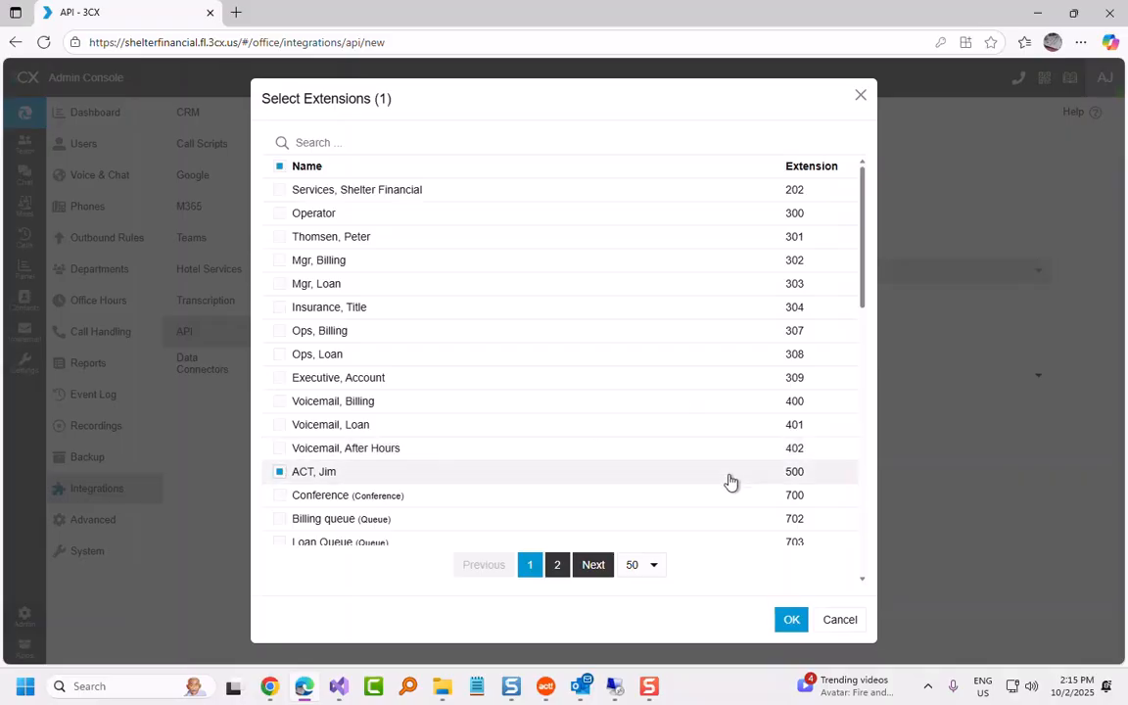
left_click(792, 620)
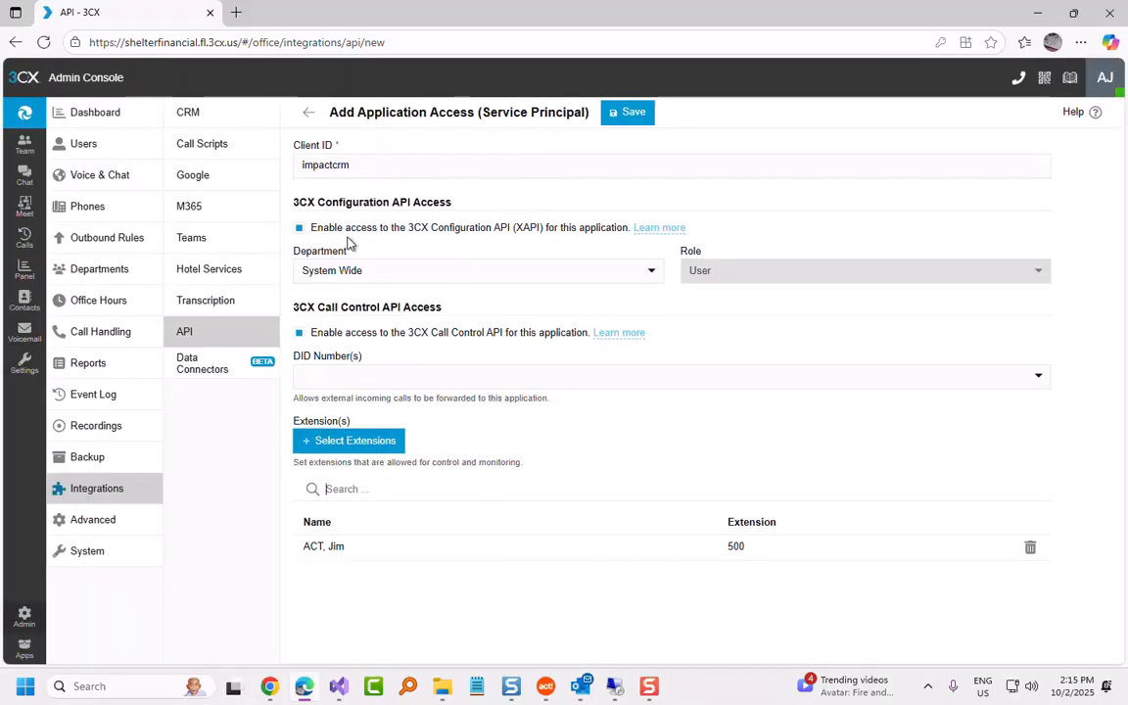
Copy the Client ID impactcrm from 3CX into the Client Name of the Phone PBX settings
left_click_drag(355, 168, 290, 171)
key("ctrl+c")
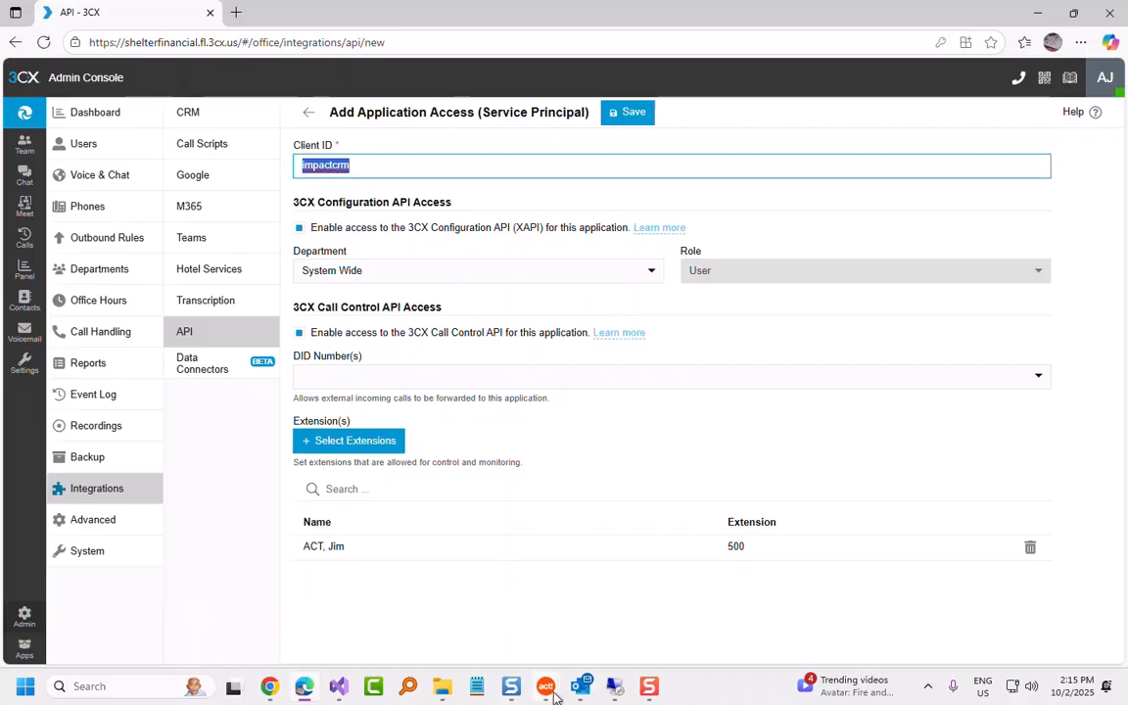
left_click(567, 557)
left_click(846, 442)
left_click_drag(854, 442, 768, 443)
key("ctrl+v")
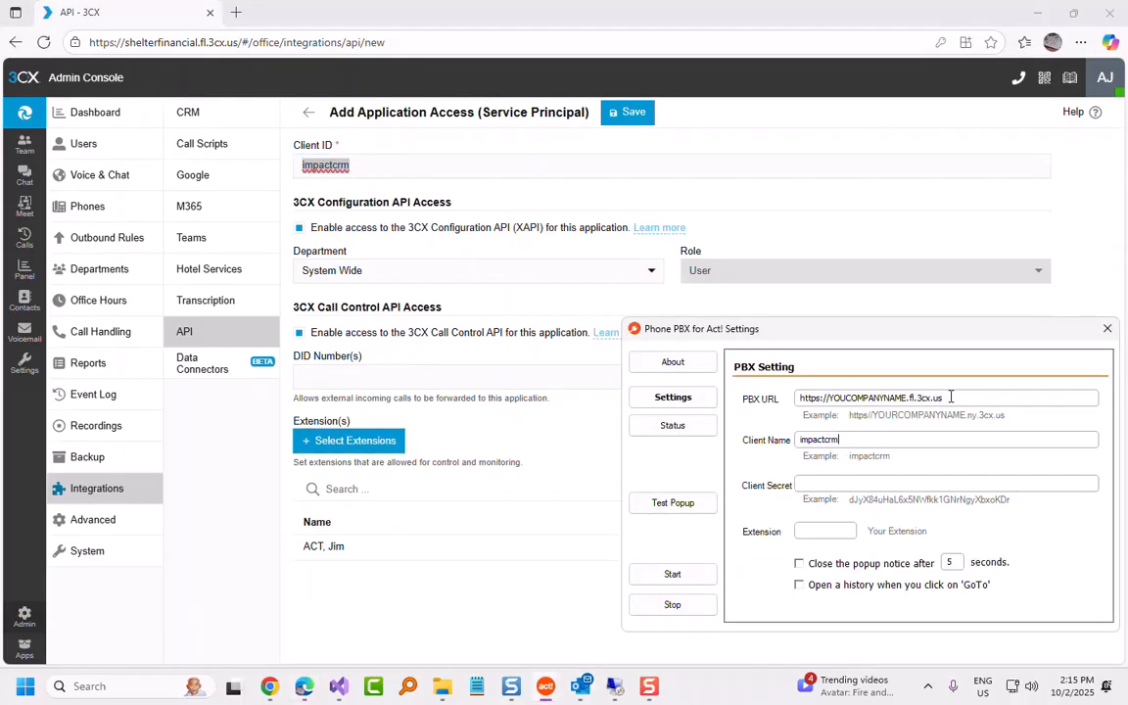
left_click_drag(946, 397, 801, 398)
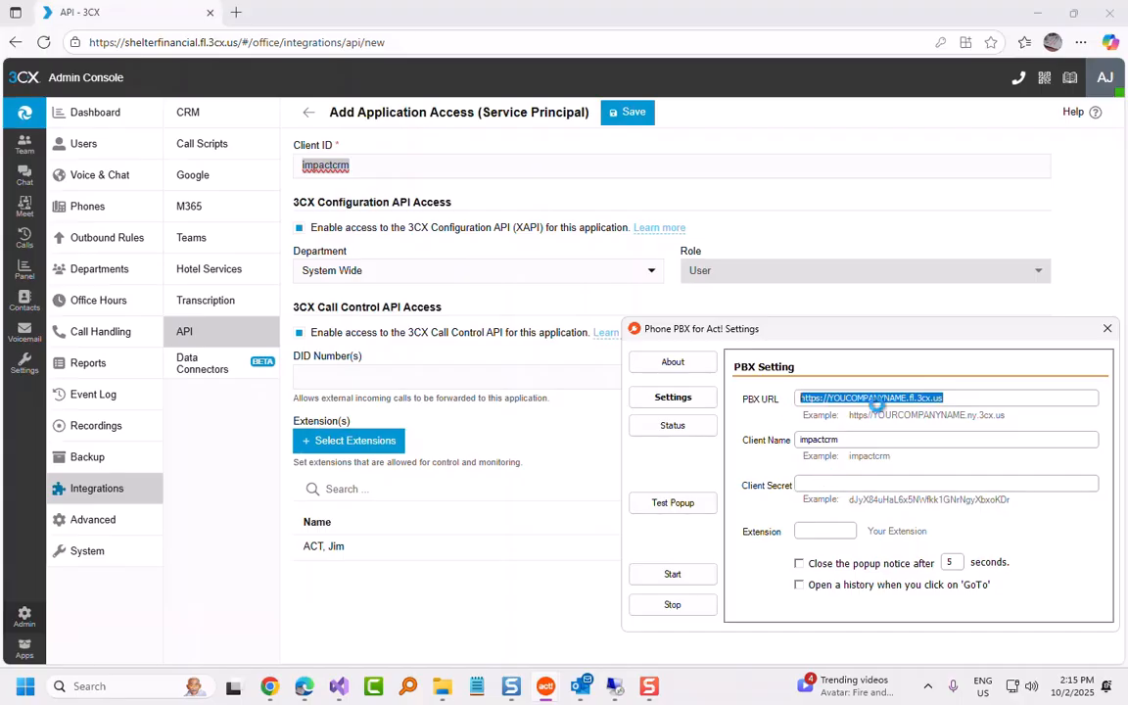
left_click(244, 42)
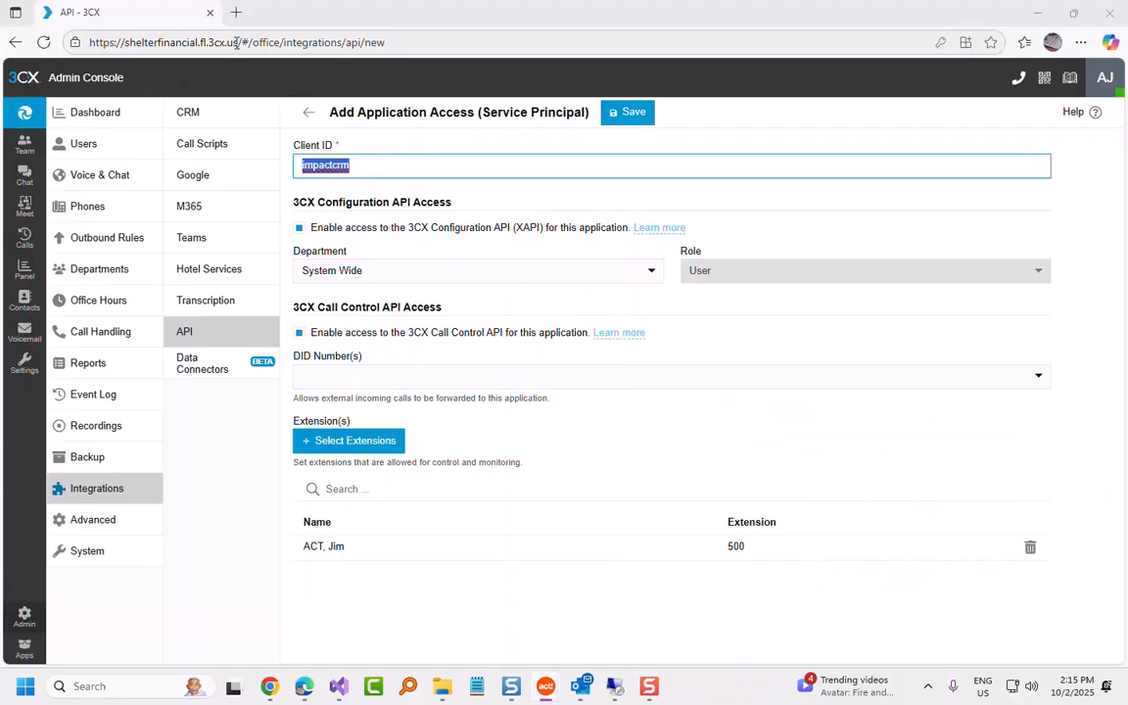
left_click(239, 42)
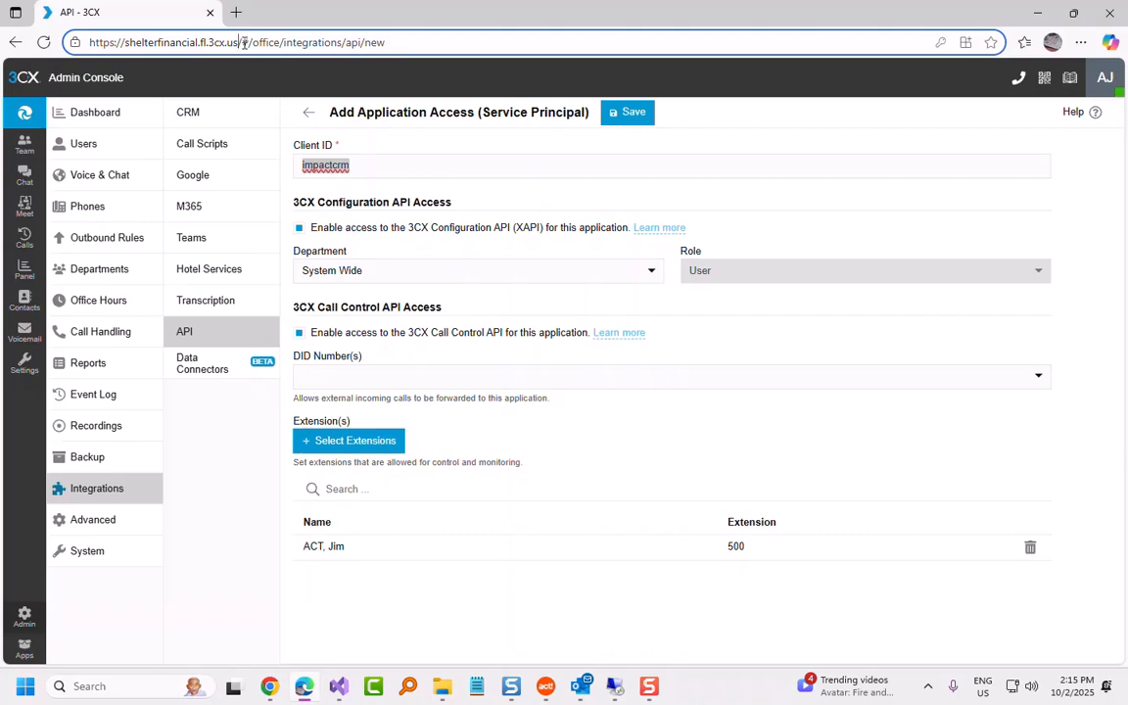
left_click_drag(239, 42, 85, 37)
key("ctrl+c")
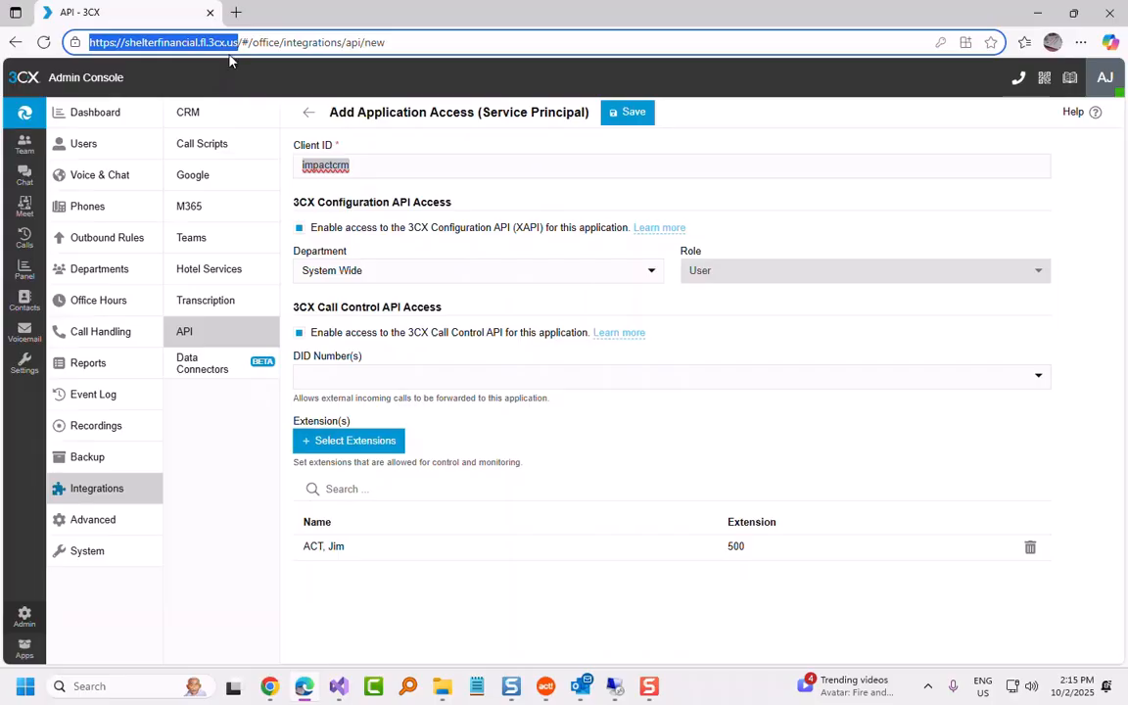
mouse_move(546, 685)
left_click(624, 618)
left_click_drag(965, 398, 785, 398)
key("ctrl+v")
key("BackSpace")
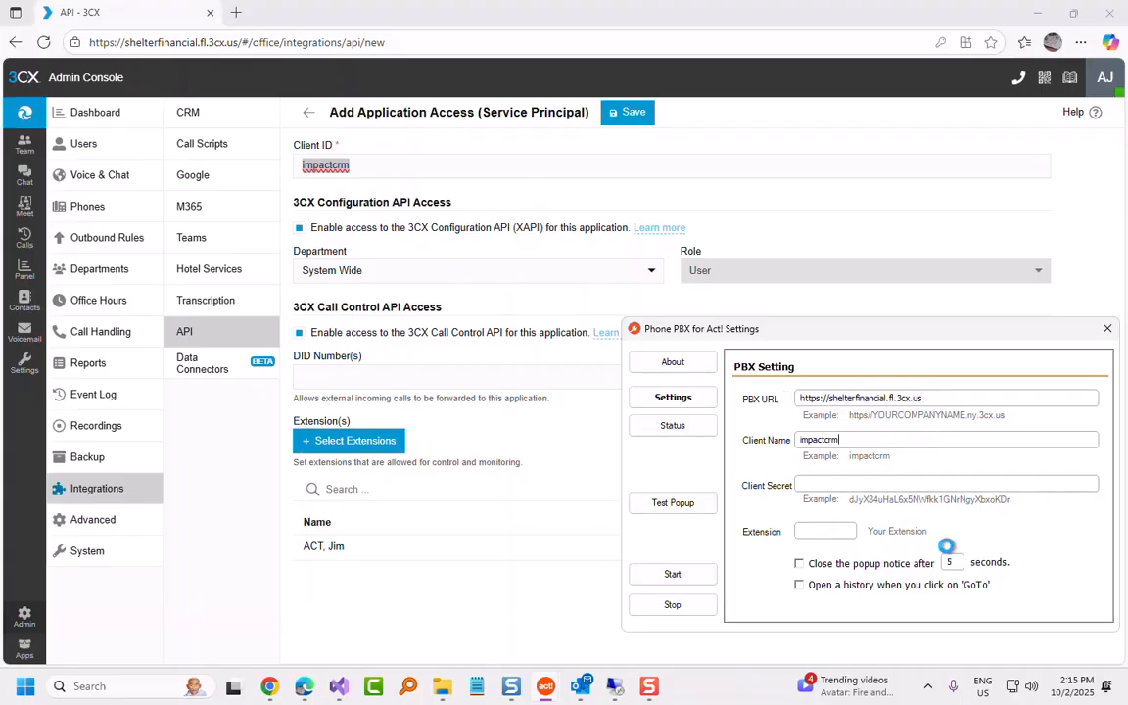
Return to 3CX and save the impactcrm service principal to generate its API key for the Client Secret
left_click(861, 482)
left_click(593, 451)
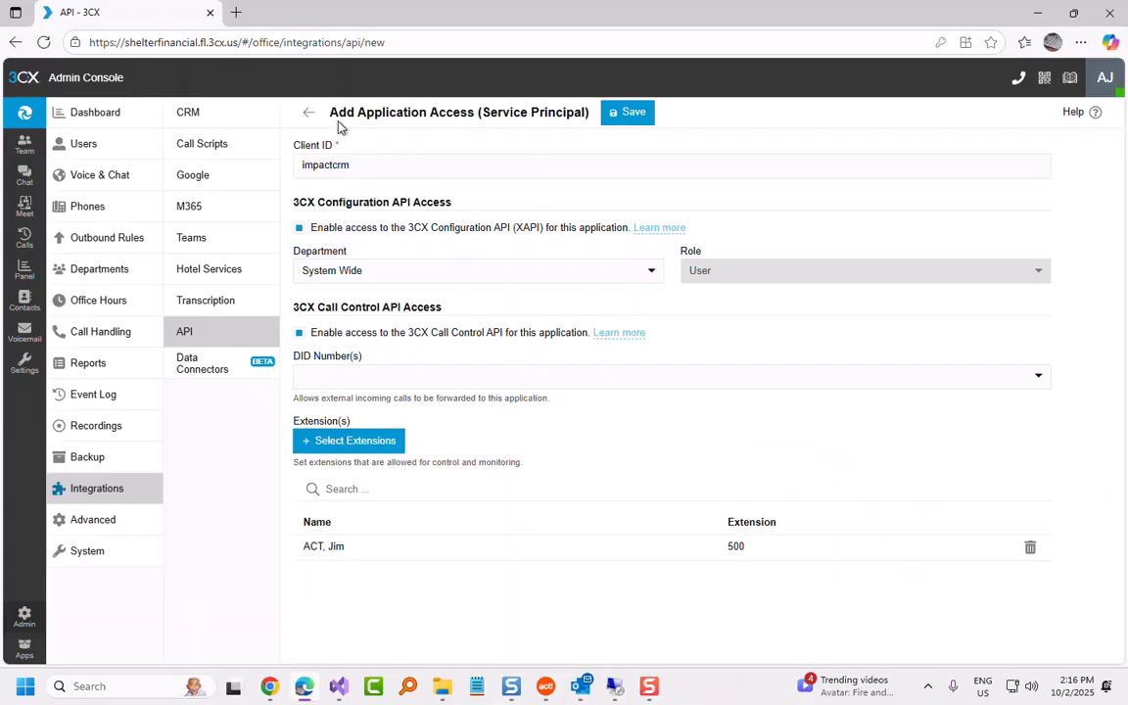
left_click(627, 116)
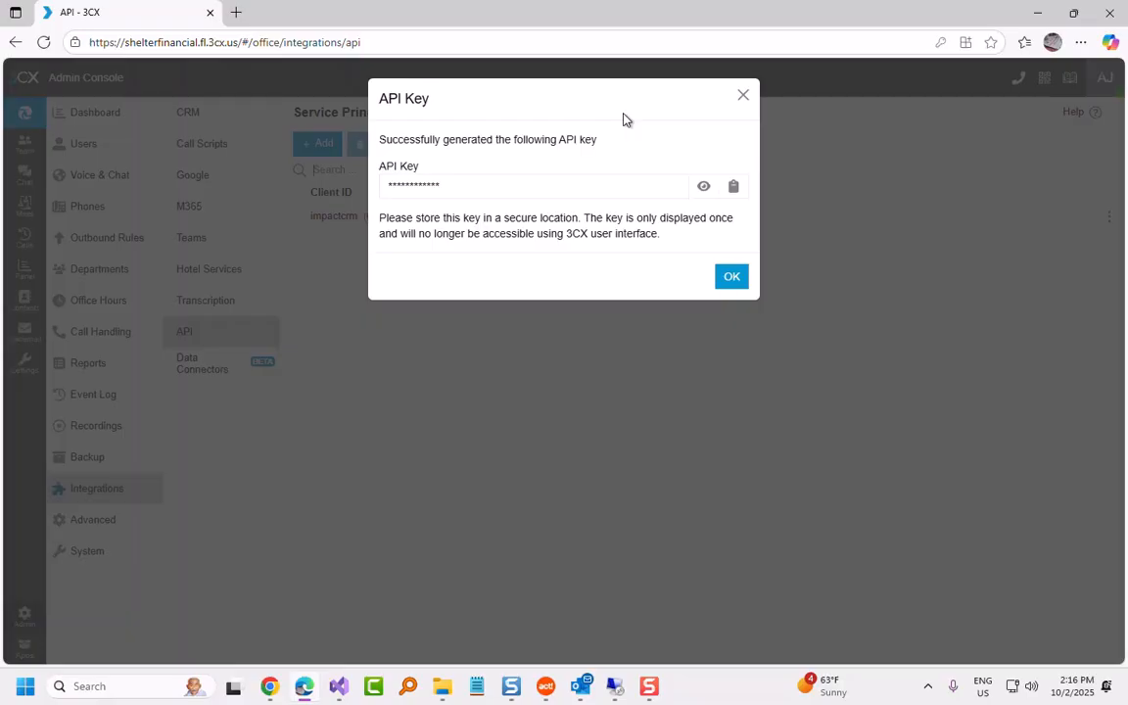
Reveal the generated API key for the impactcrm service principal and copy it
left_click_drag(626, 94, 595, 116)
left_click(526, 103)
left_click(704, 186)
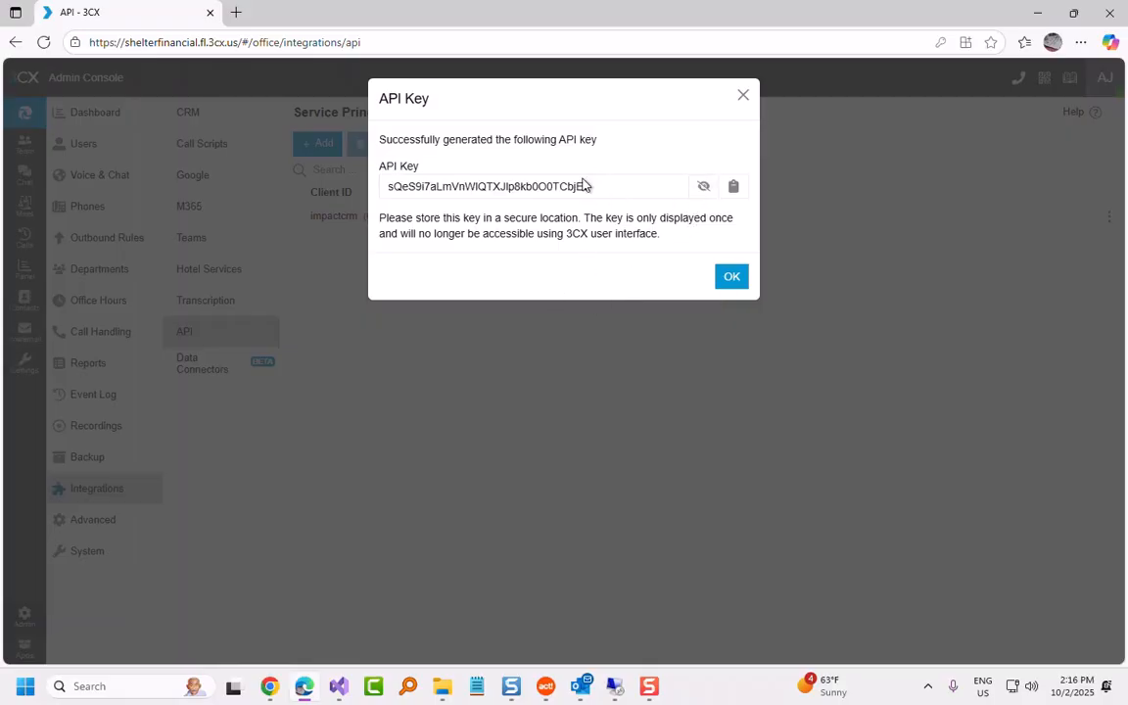
left_click_drag(609, 194, 367, 194)
left_click(734, 186)
left_click(735, 194)
Switch to the Phone PBX for Act! settings and paste the copied API key as the Client Secret
mouse_move(545, 685)
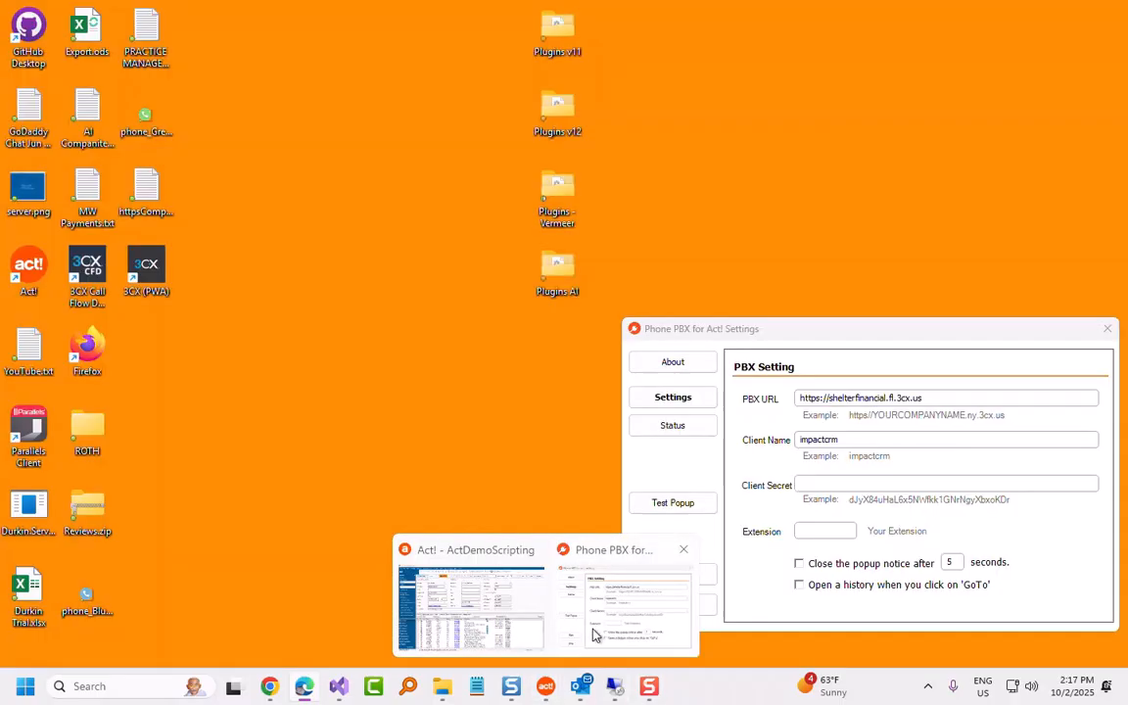
left_click(594, 635)
left_click(835, 483)
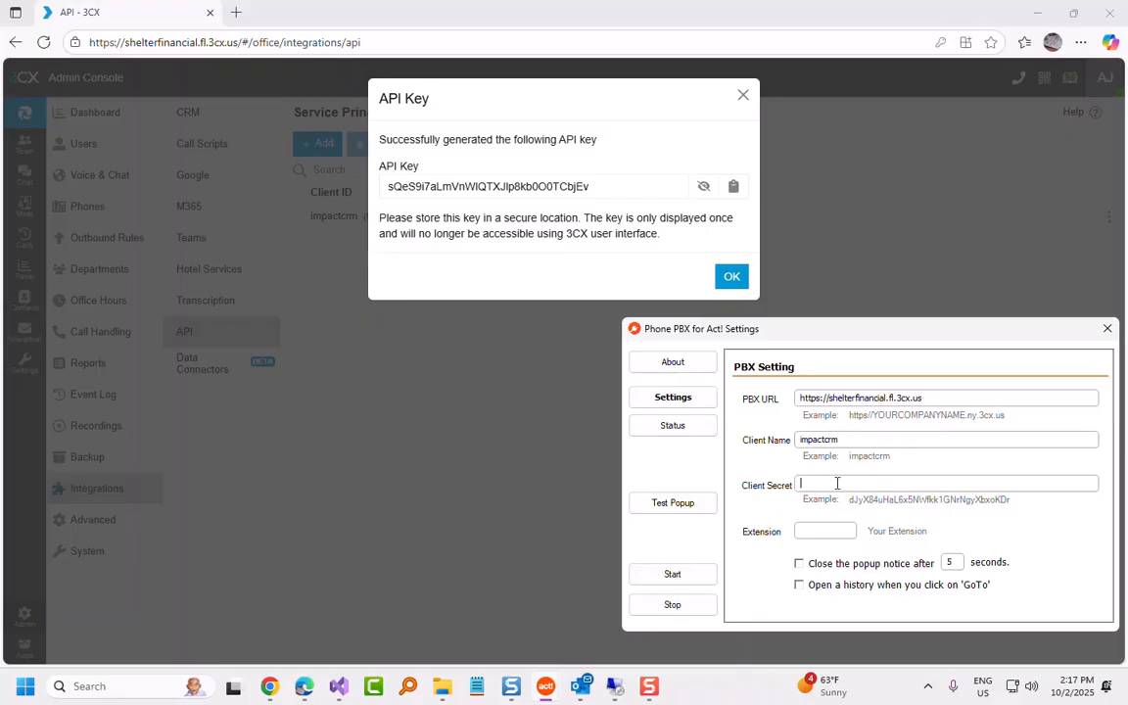
right_click(834, 482)
left_click(876, 554)
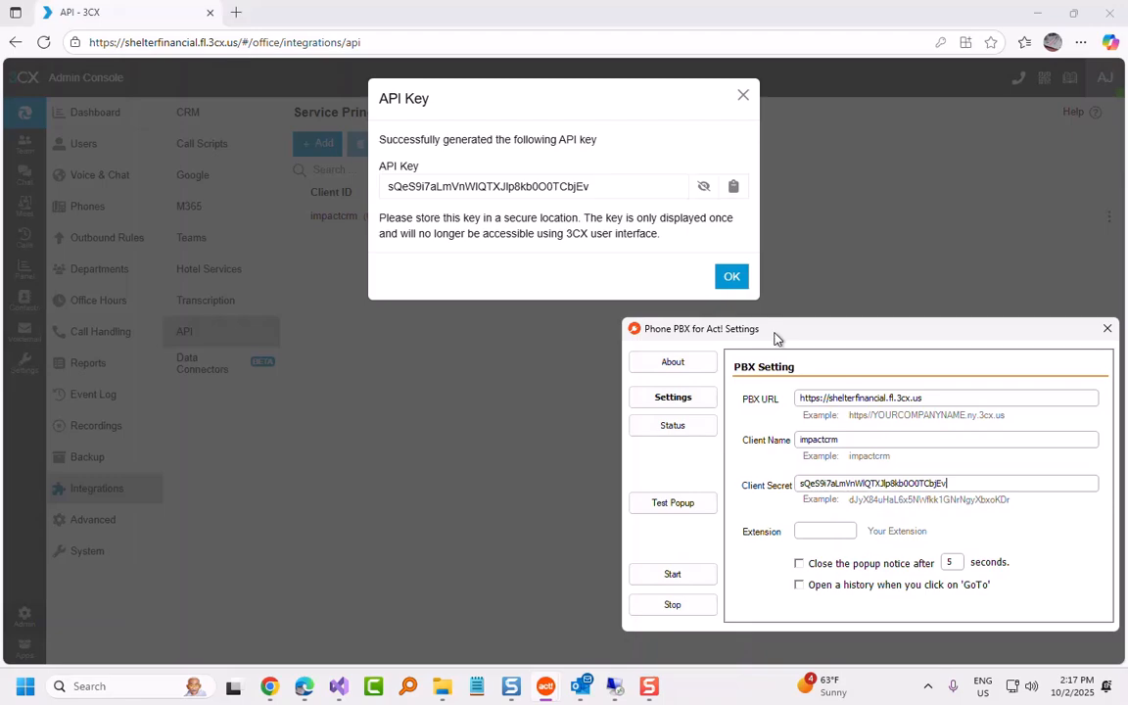
Return to 3CX, dismiss the API key notice and review the impactcrm service principal's key generation option against the Phone PBX settings
left_click(869, 275)
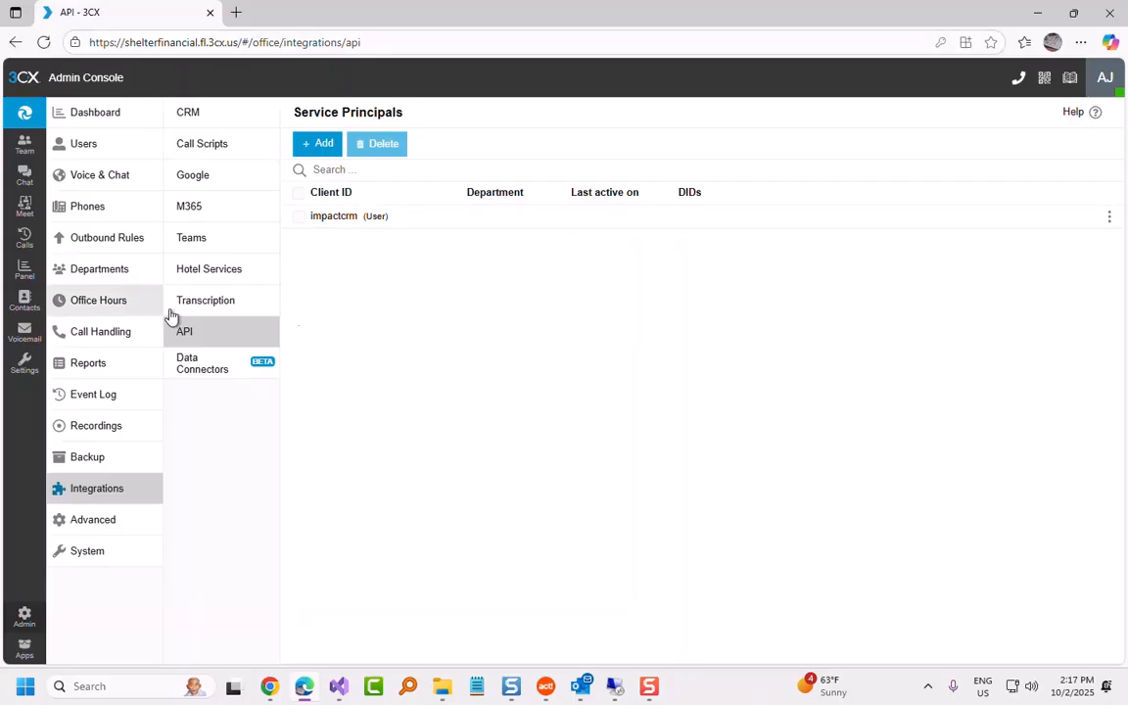
left_click(594, 217)
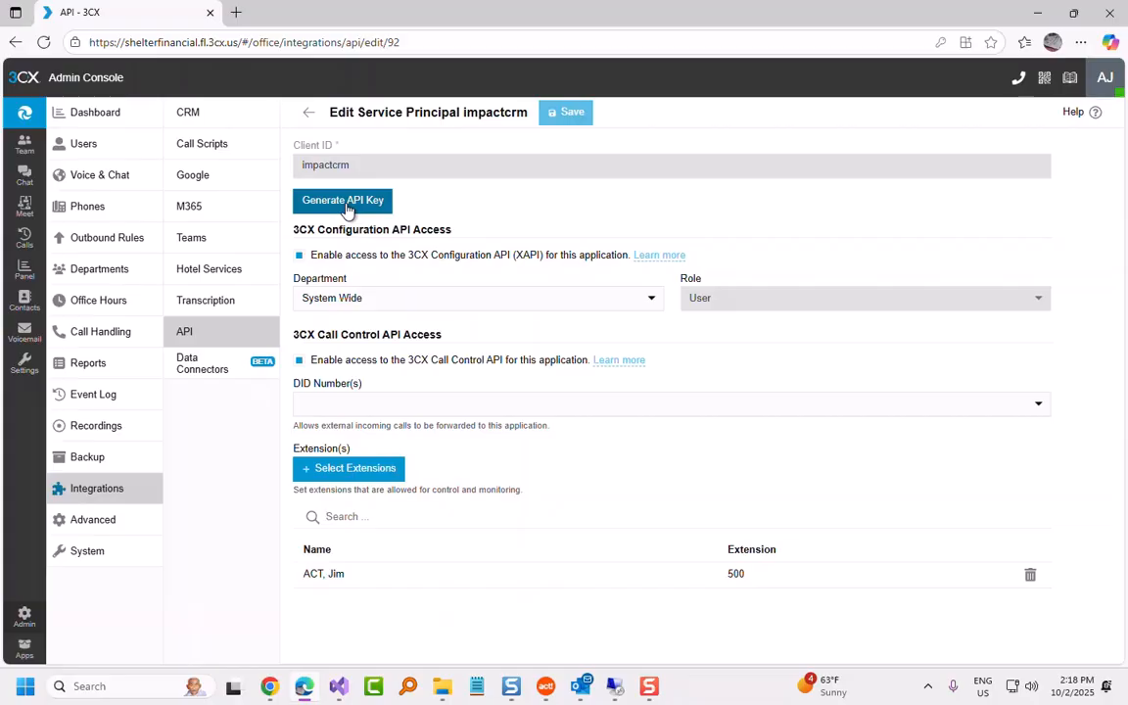
left_click(541, 691)
left_click(683, 622)
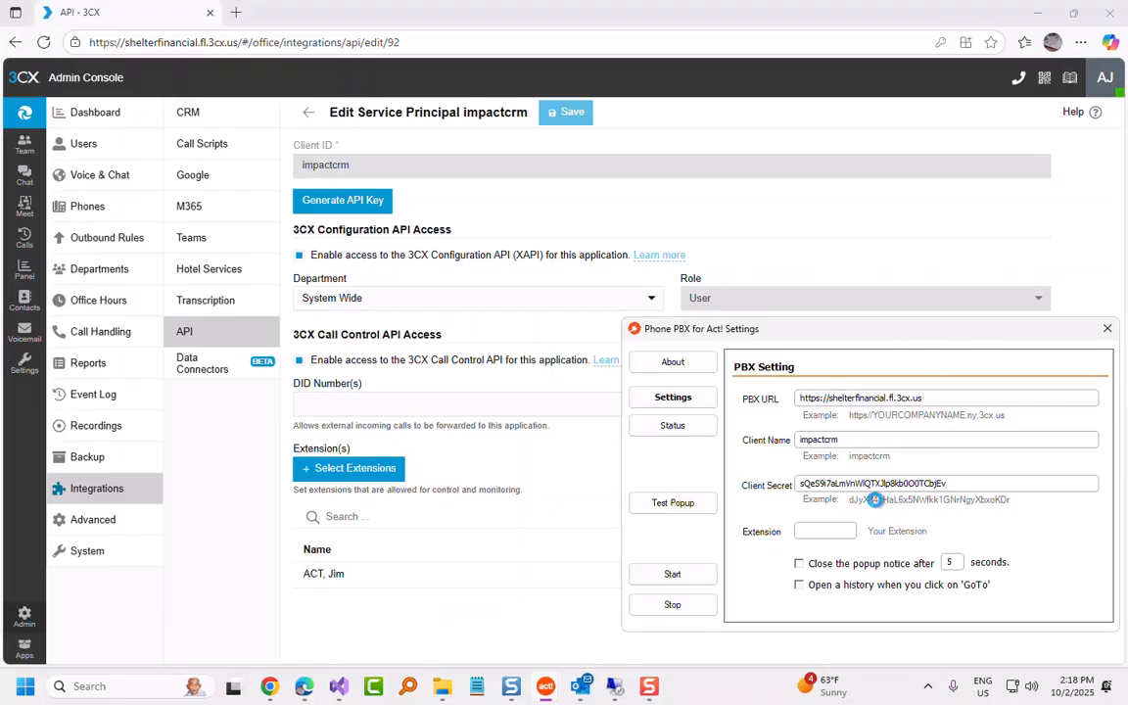
left_click(607, 216)
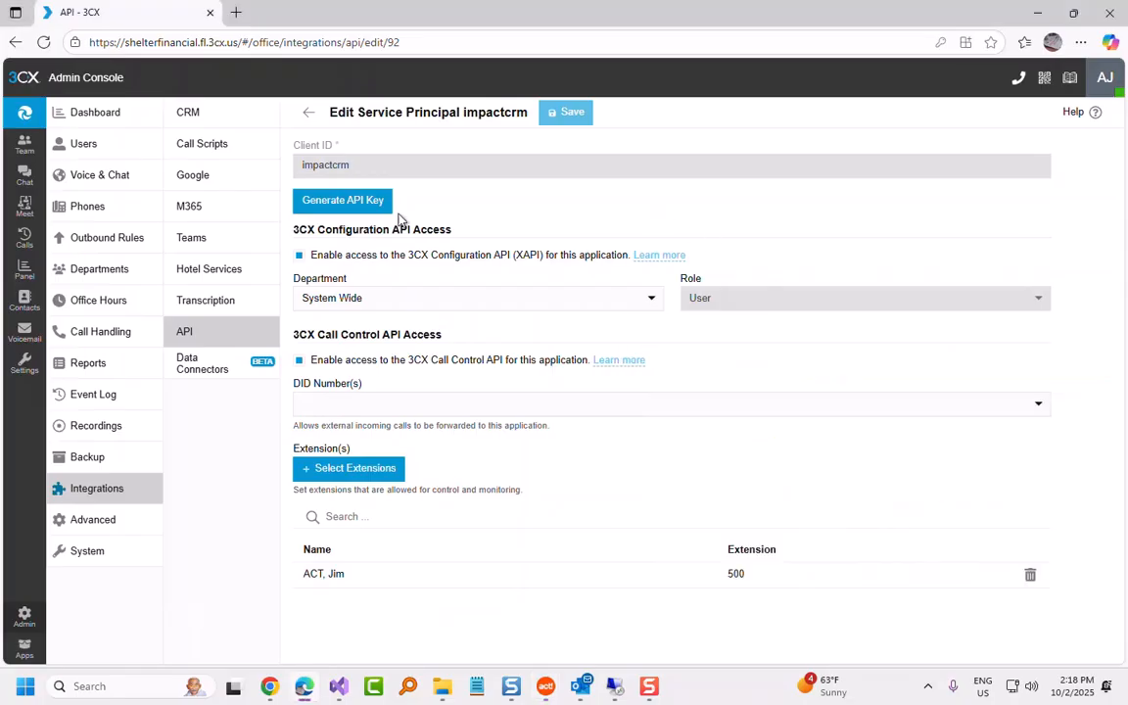
left_click(308, 114)
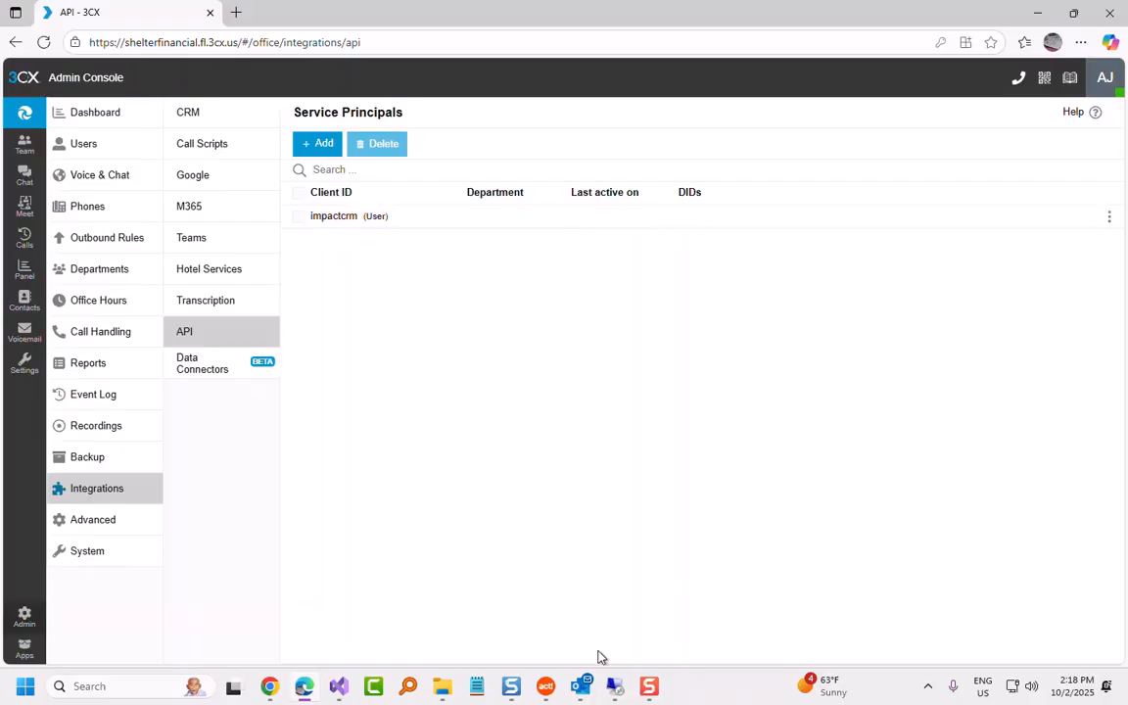
Return to the Phone PBX for Act! settings and set the Extension to 500
mouse_move(545, 692)
left_click(506, 620)
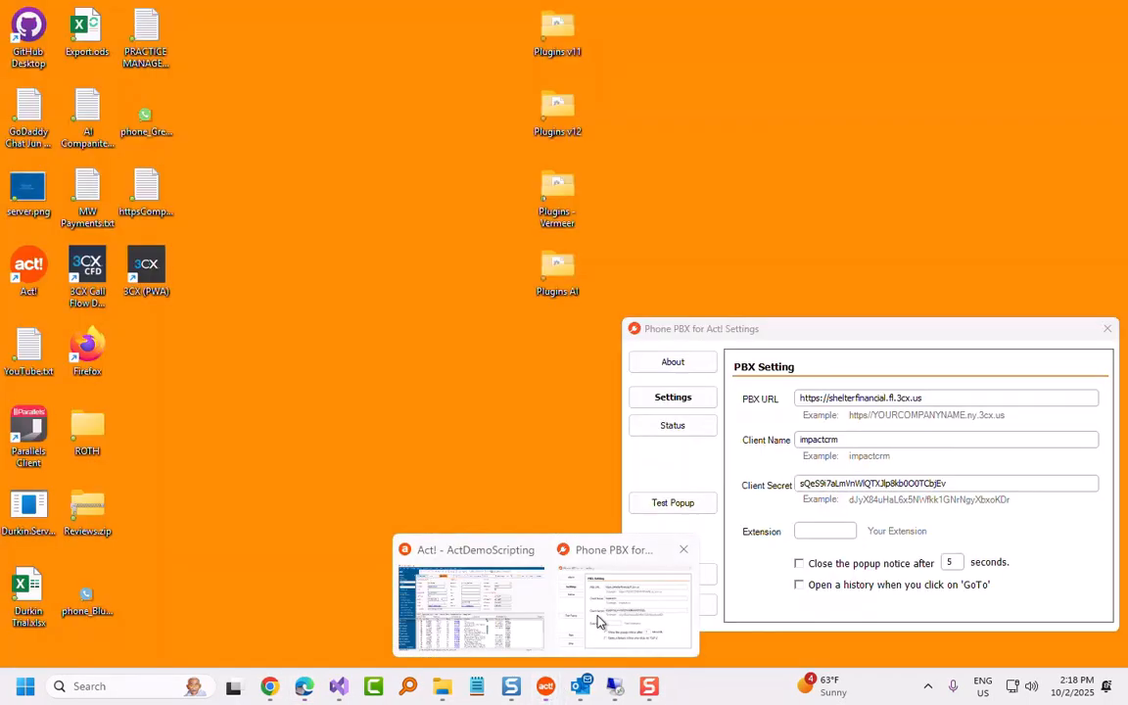
left_click(603, 619)
left_click(545, 409)
type("500")
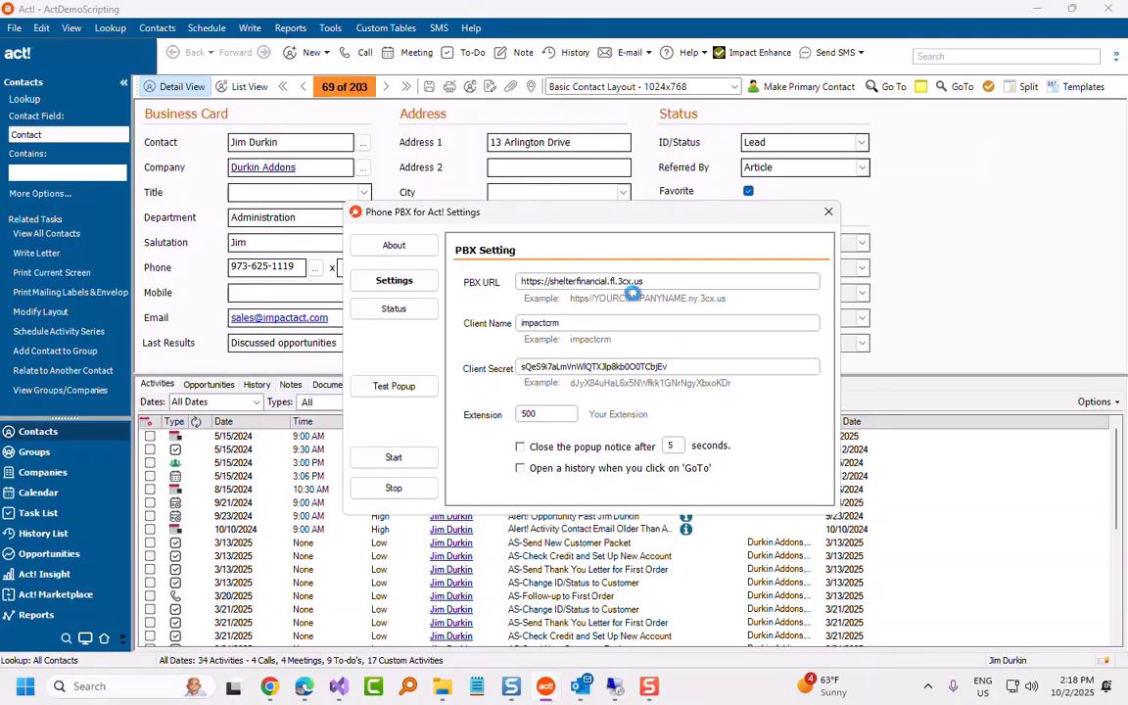
Review the PBX URL, Client Name, Client Secret and Extension entered in the Phone PBX settings
left_click_drag(655, 281, 520, 282)
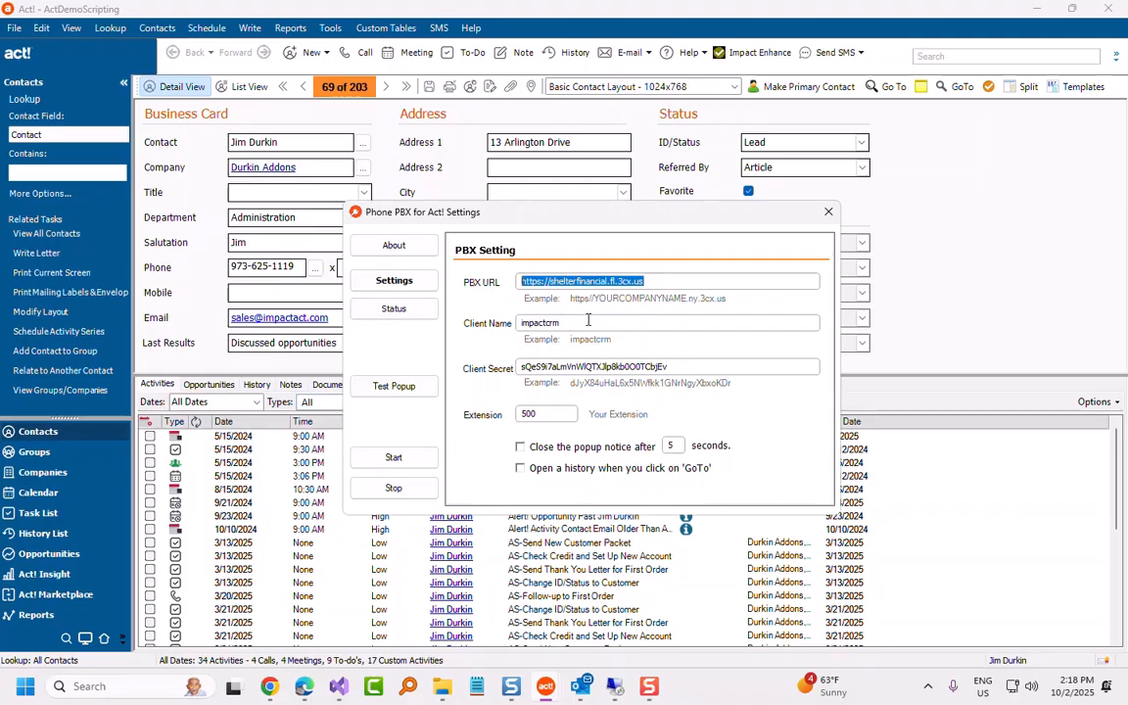
key("Tab")
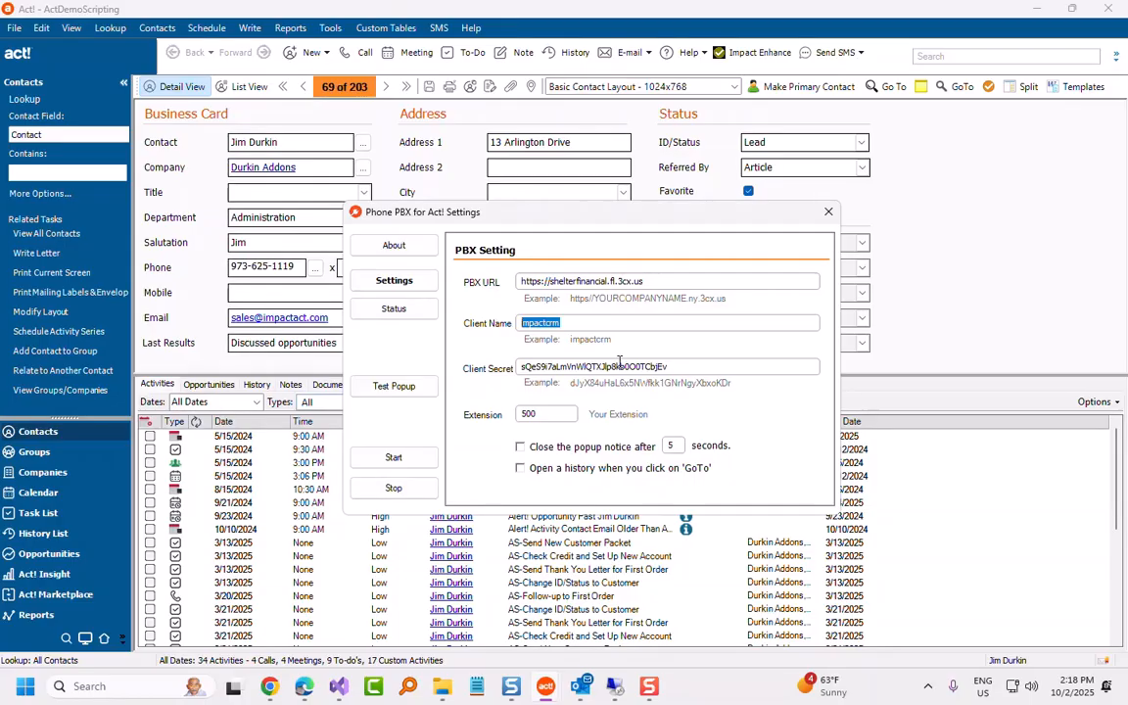
left_click_drag(668, 366, 503, 368)
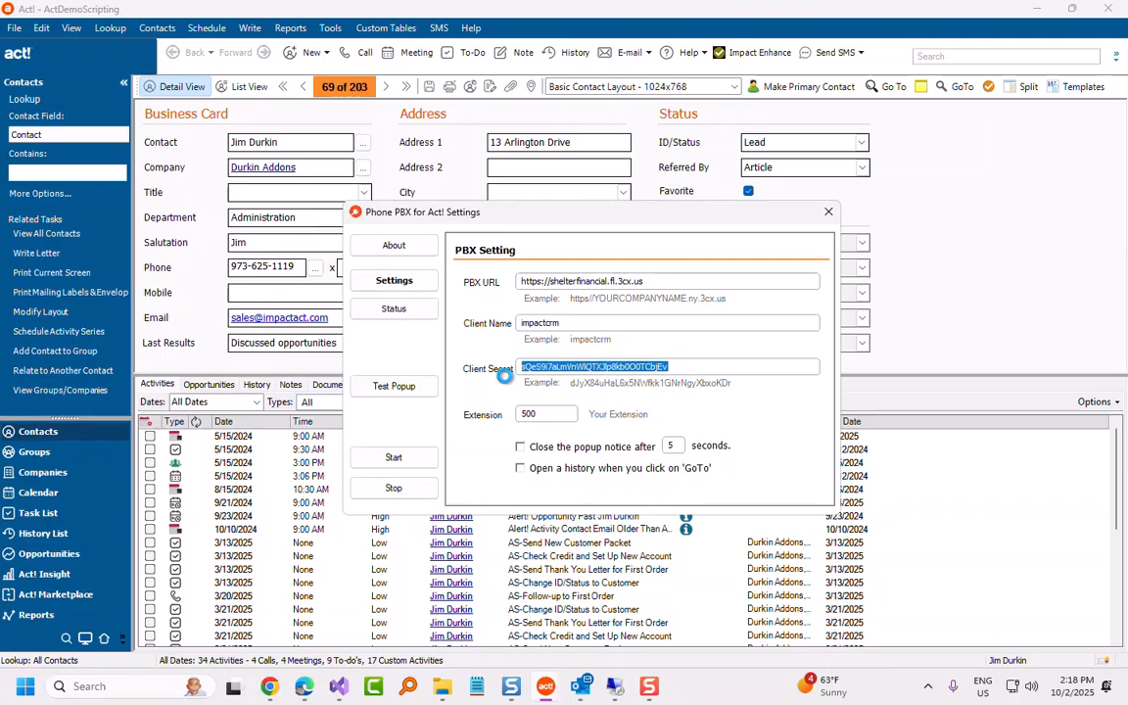
left_click(554, 415)
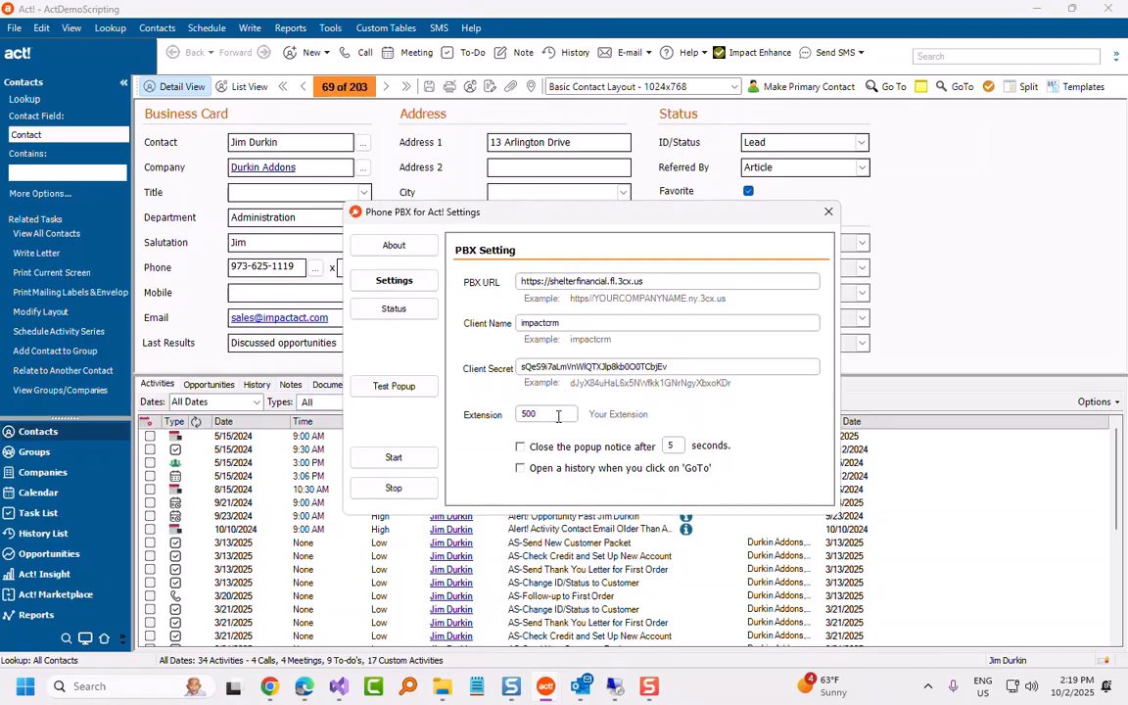
Start the PBX connection, check its status and close the Phone PBX settings to go back to the contact record
left_click(396, 308)
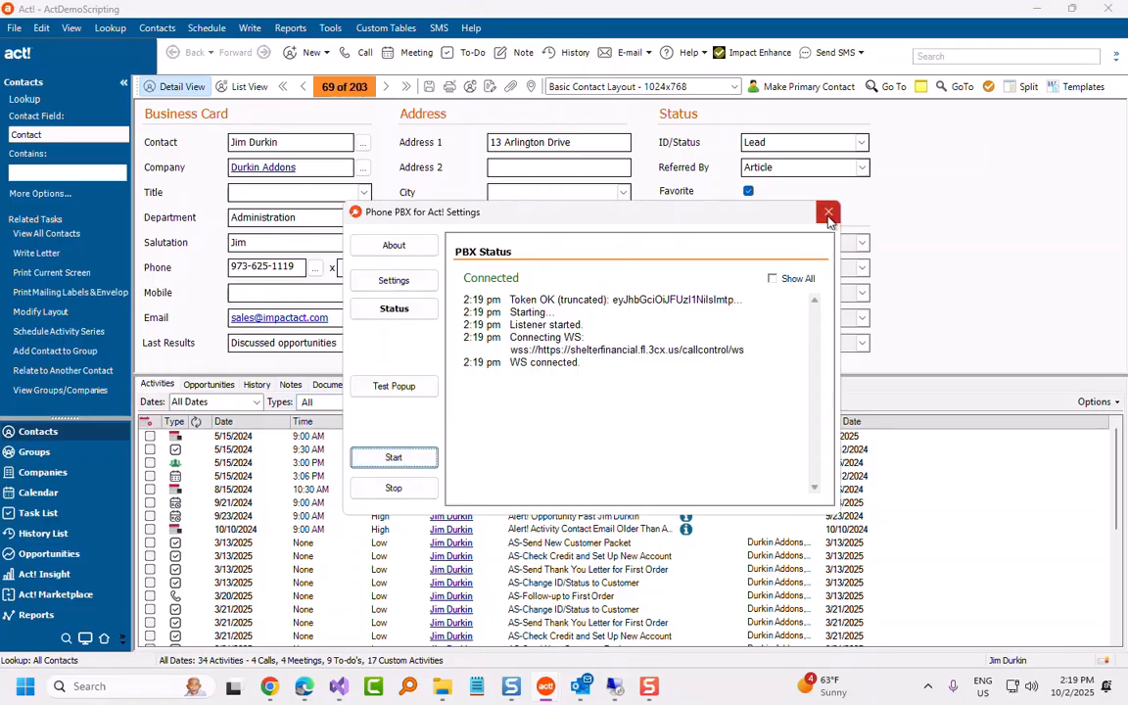
left_click(828, 214)
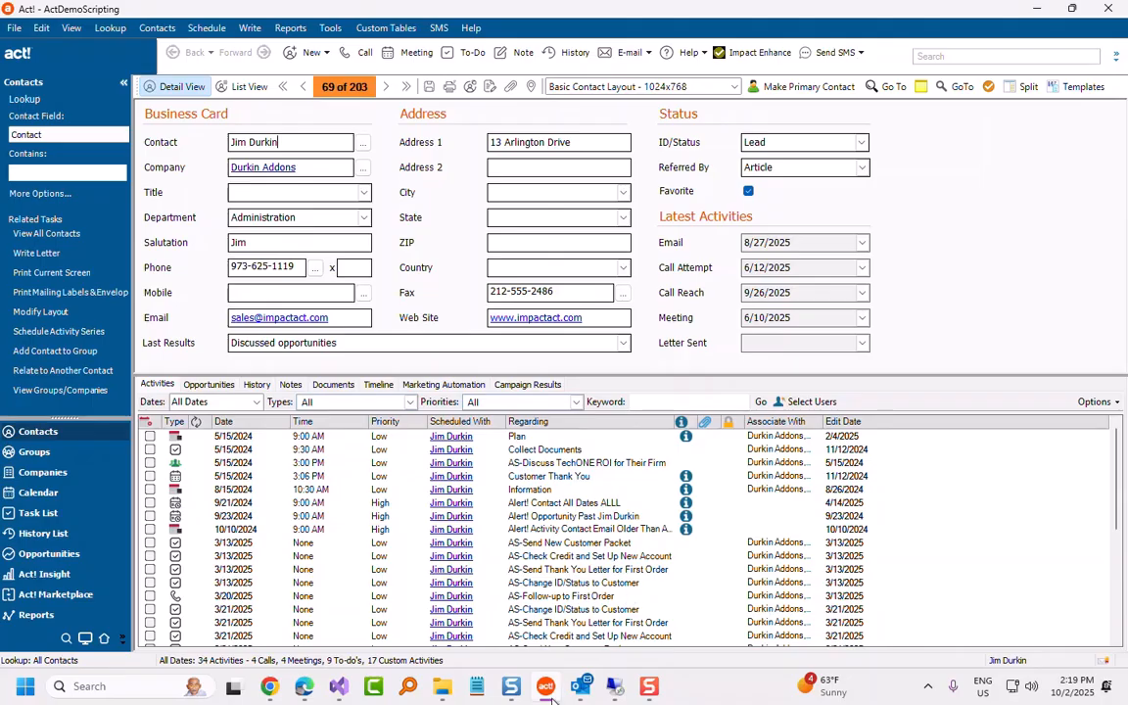
mouse_move(549, 695)
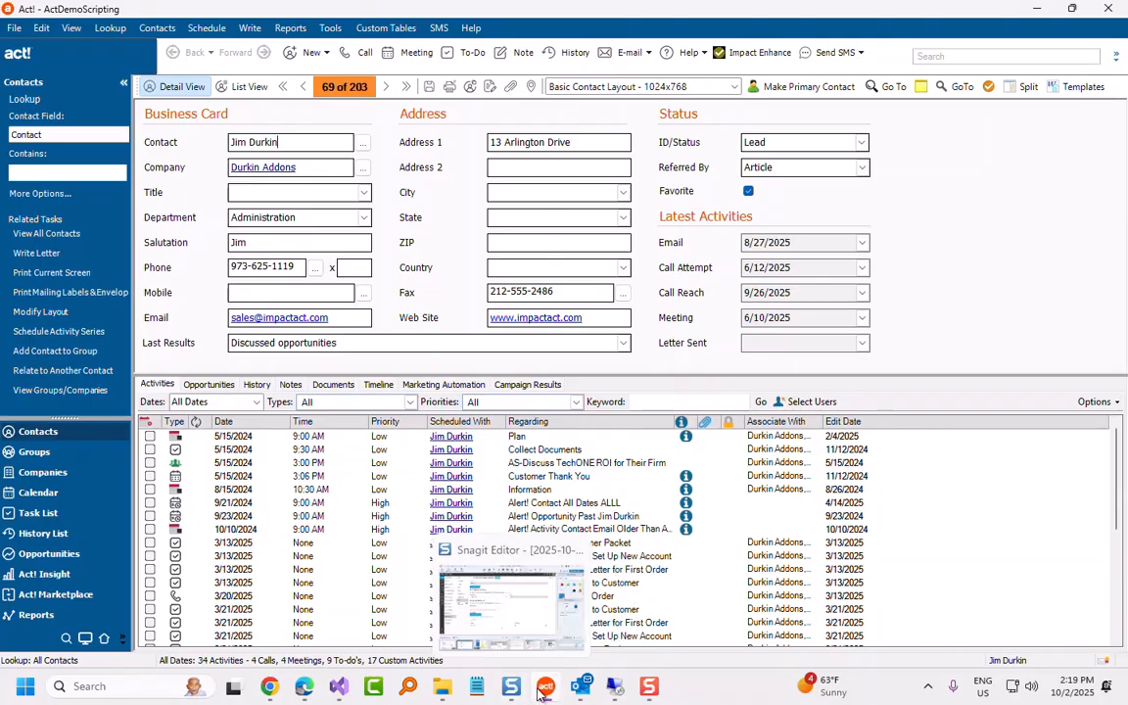
left_click(503, 169)
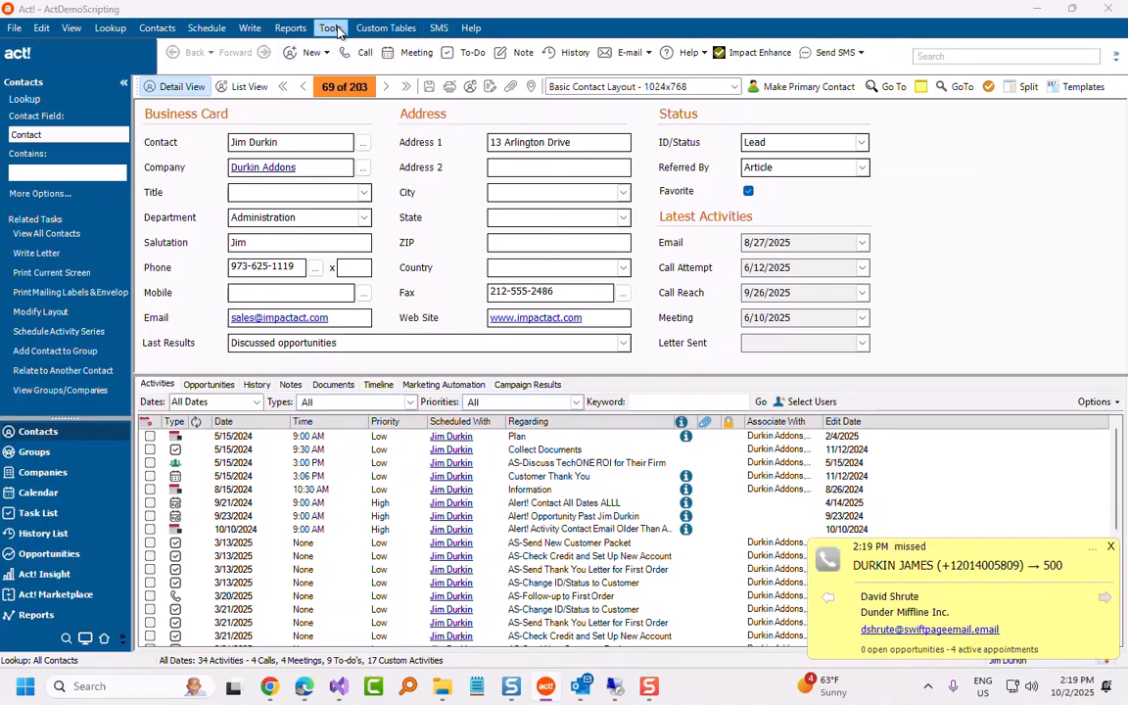
Reopen Phone PBX for Act!, check the call status log and display the PBX settings
left_click(330, 28)
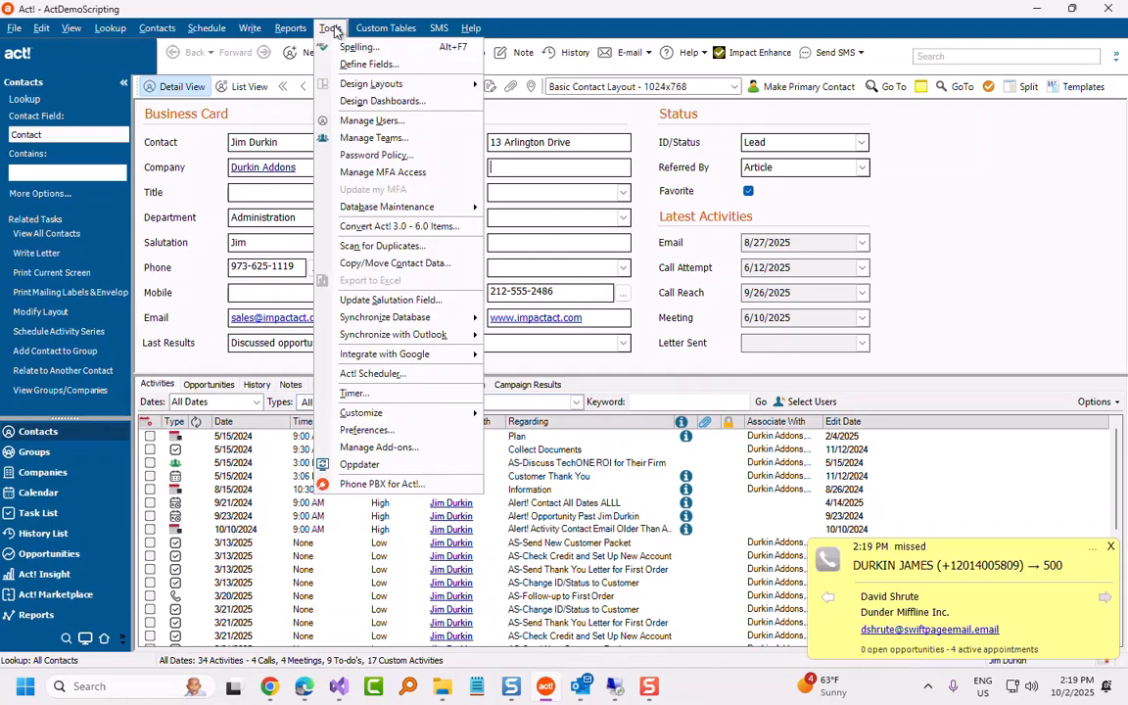
left_click(424, 485)
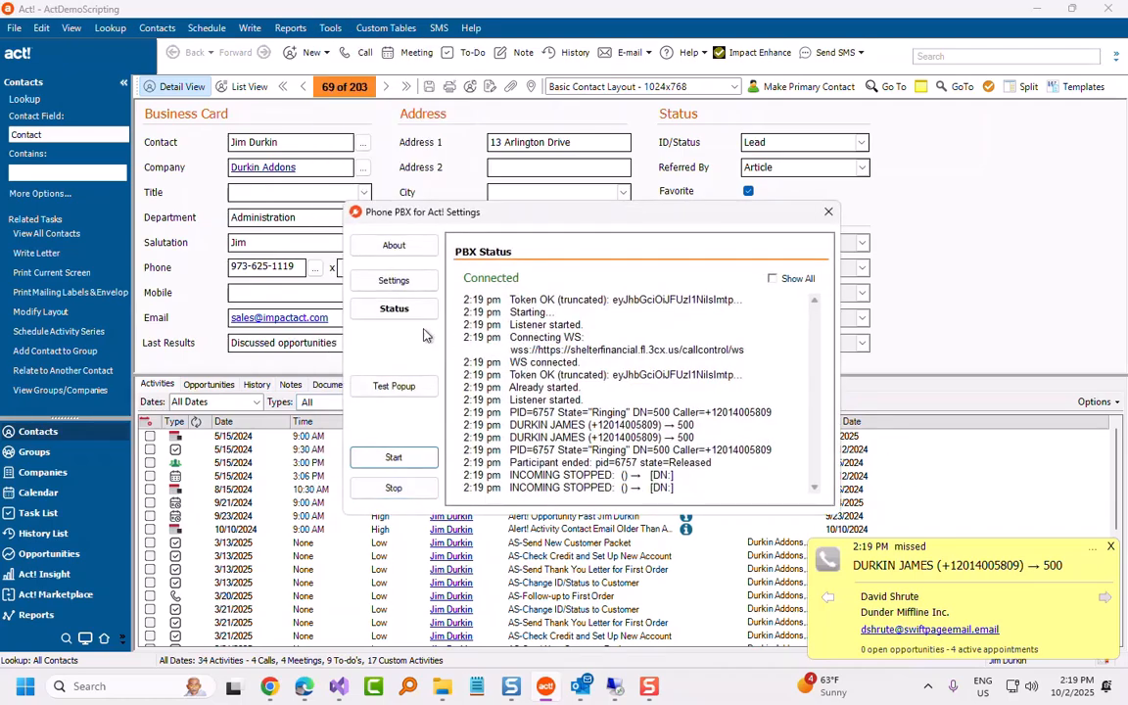
left_click(392, 281)
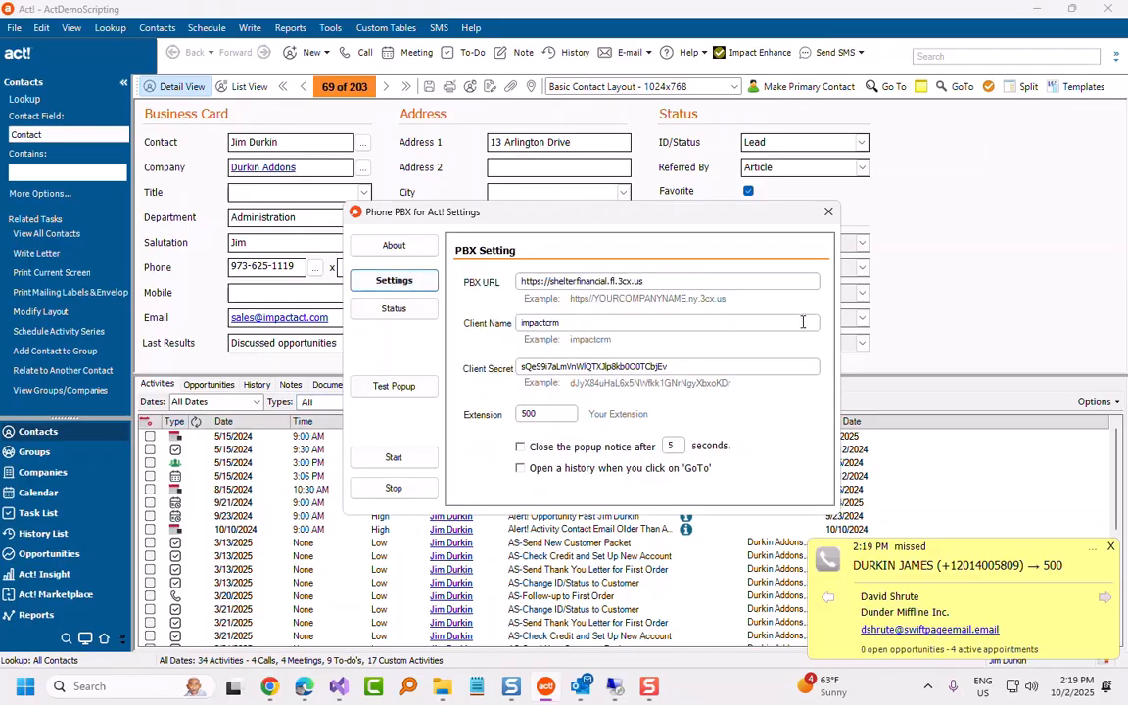